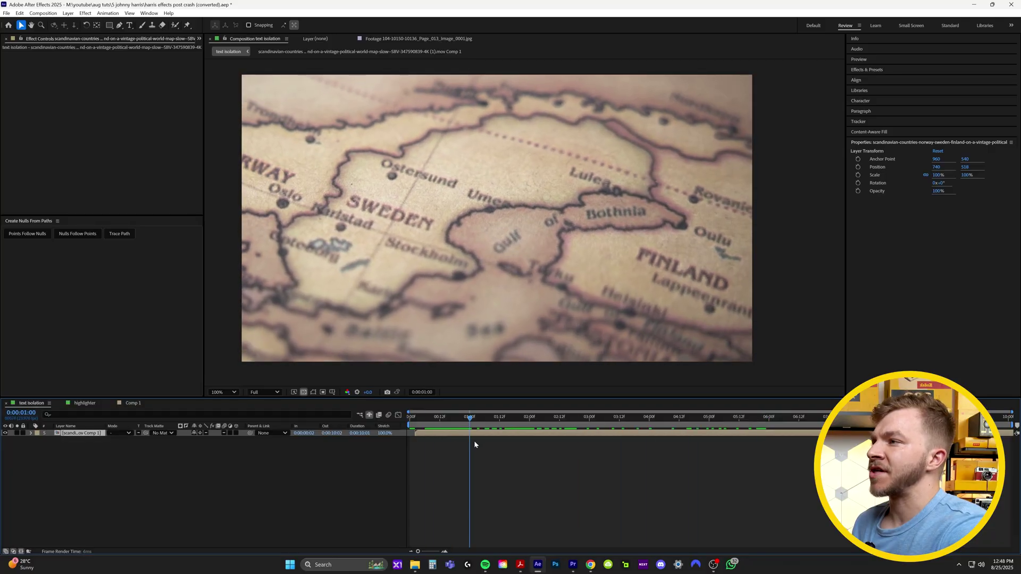
- Switch to the web browser and search Google for Sweden's history
left_click_drag(474, 442, 450, 431)
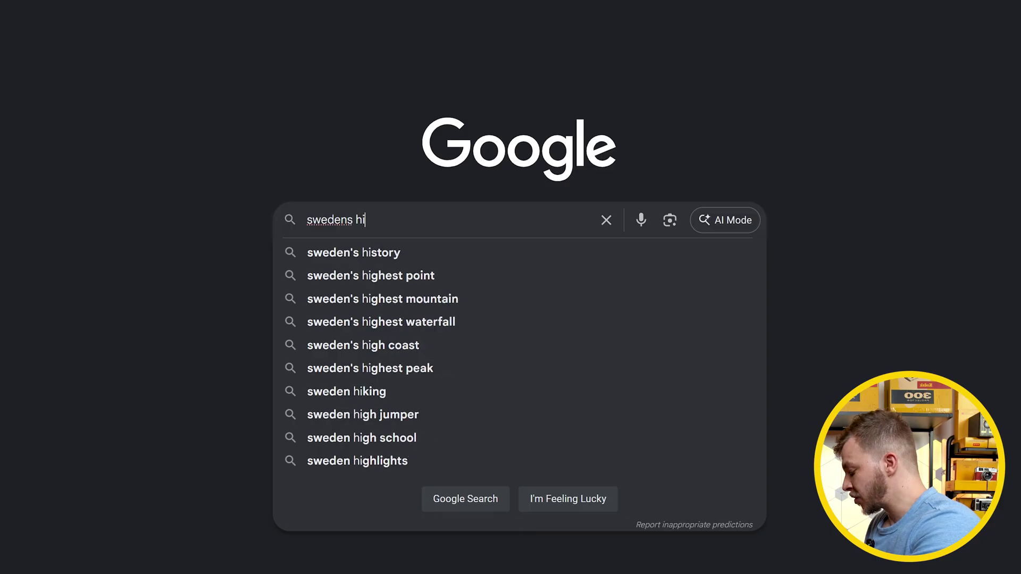
type("story")
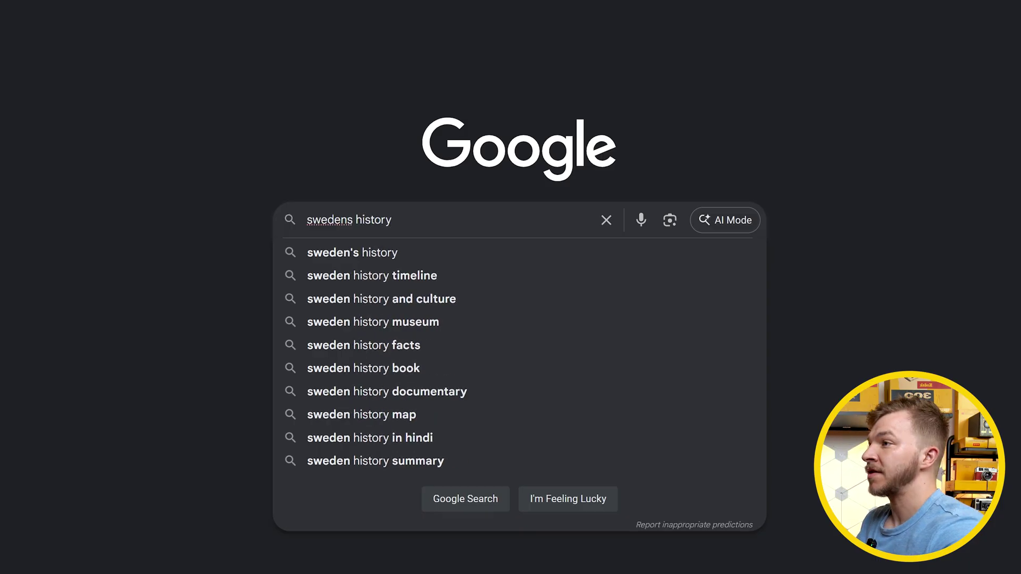
key("Return")
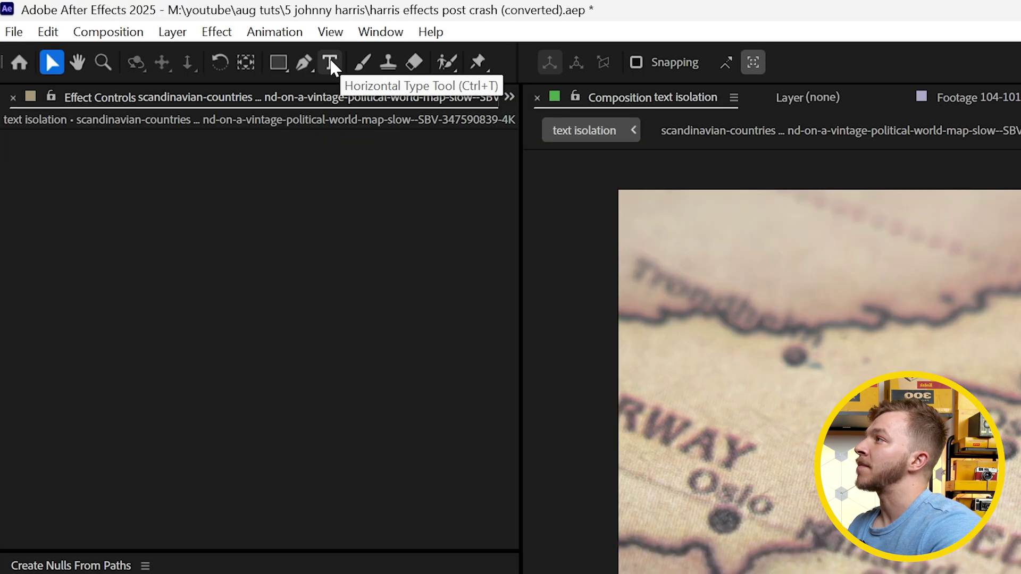
- Add a horizontal text layer over the map and paste the copied Sweden history passage into it
left_click(329, 62)
left_click(380, 170)
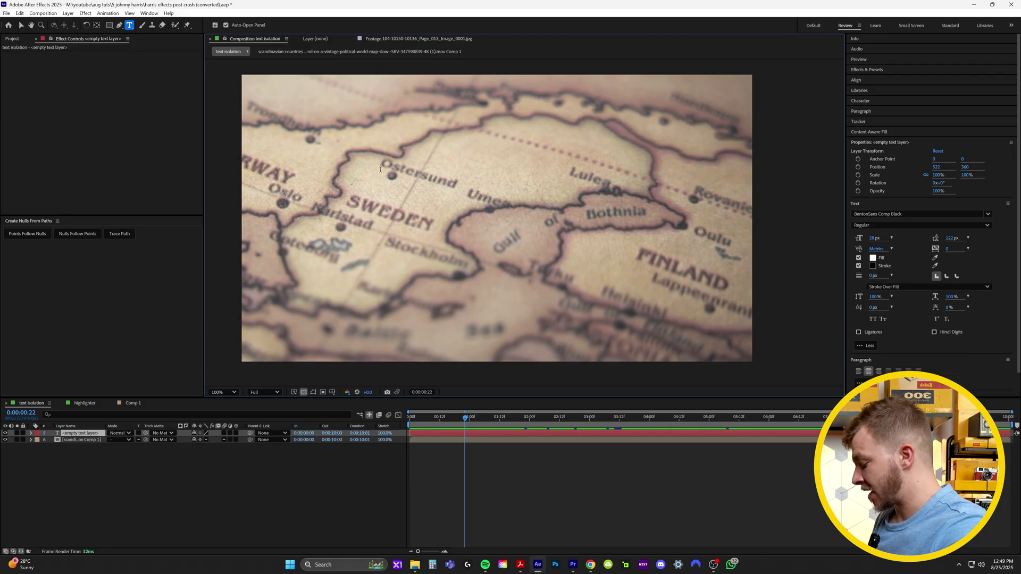
key("ctrl+v")
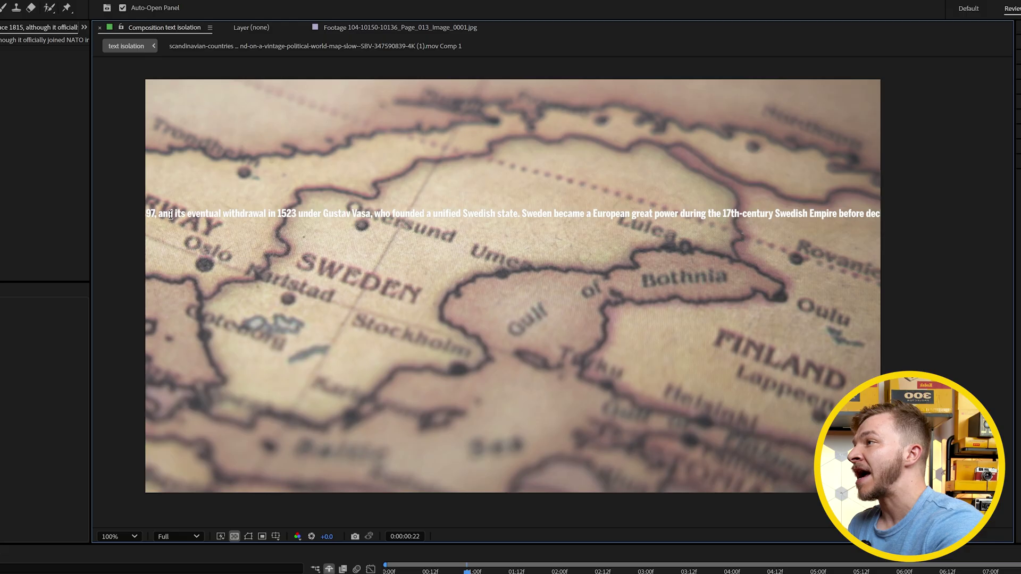
left_click_drag(170, 215, 964, 216)
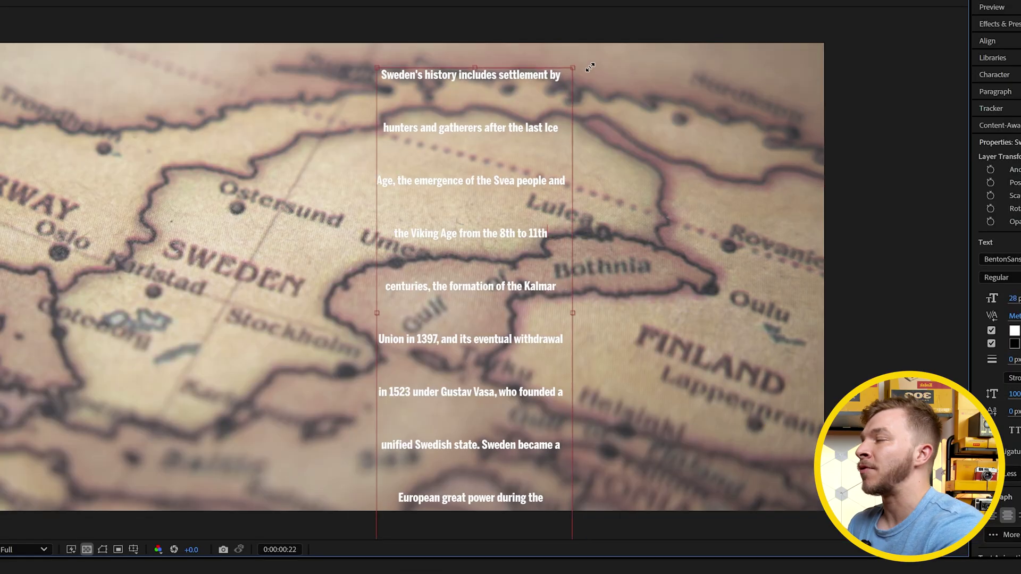
left_click_drag(638, 71, 695, 70)
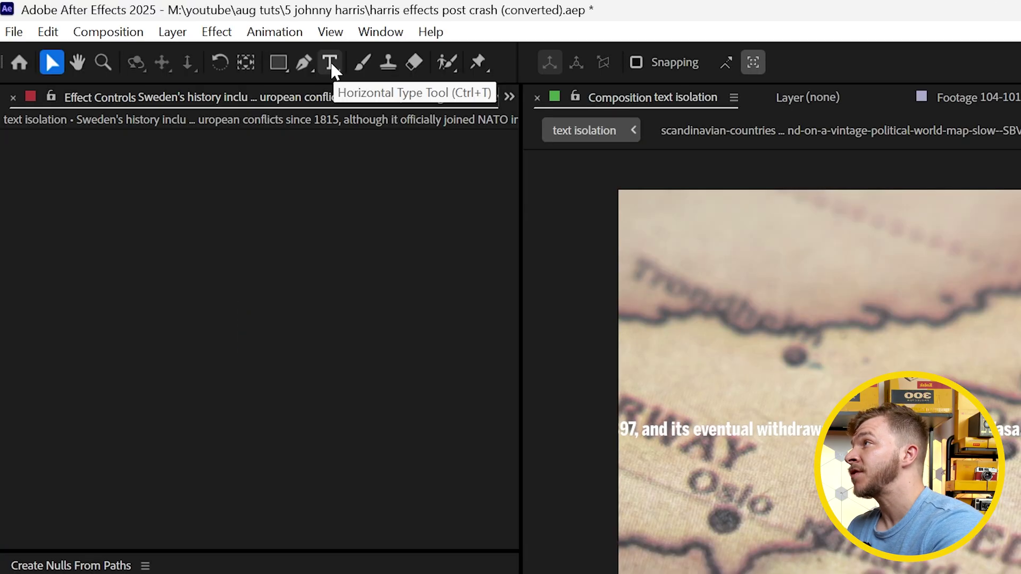
- Convert the pasted history line to paragraph text
left_click(331, 64)
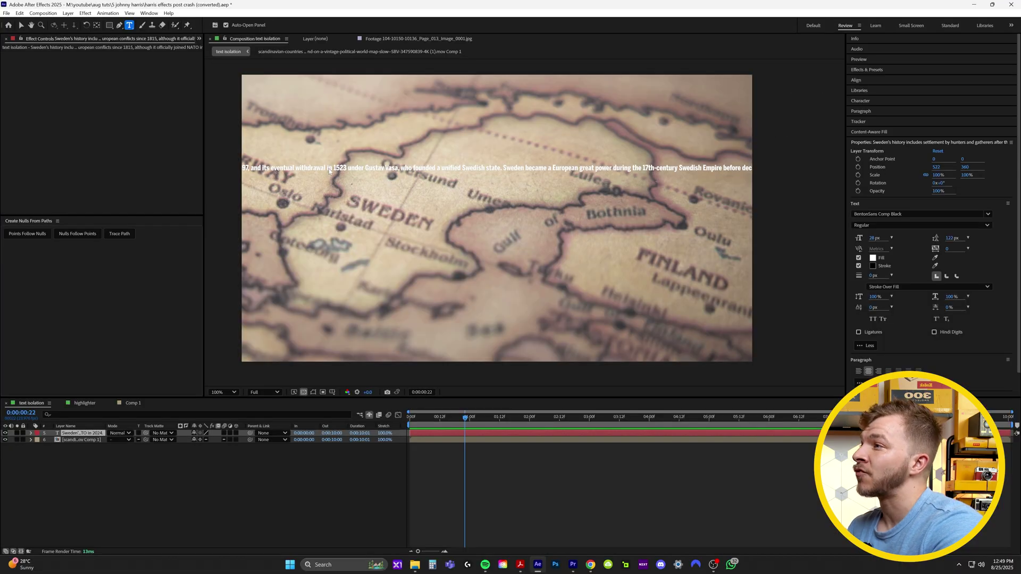
right_click(329, 171)
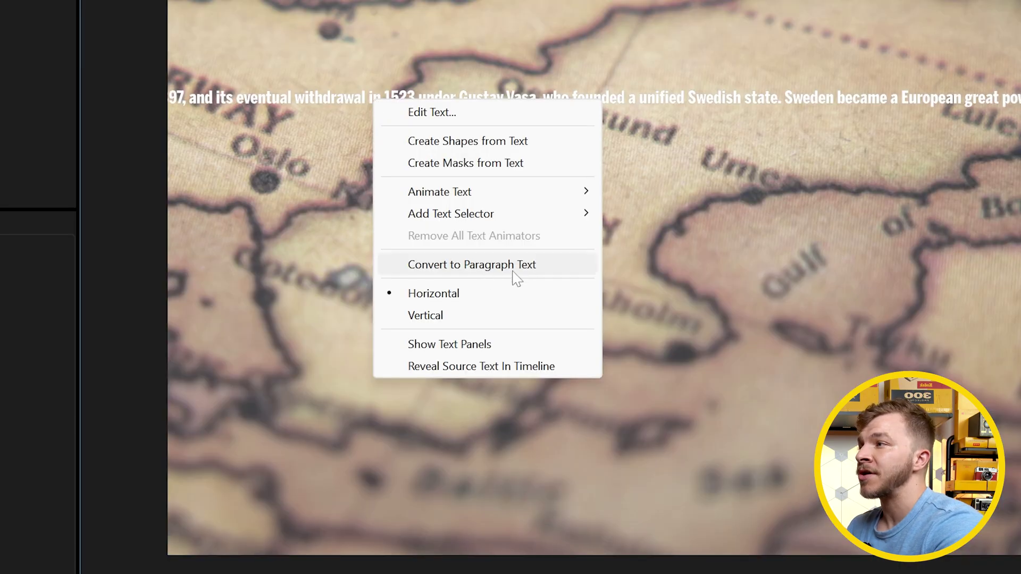
left_click(477, 271)
left_click(408, 170)
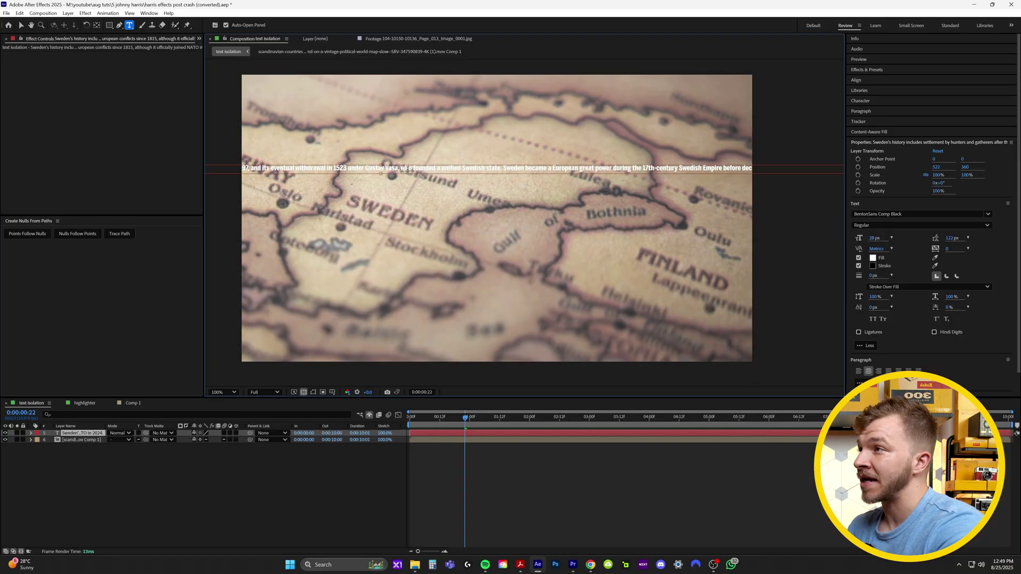
- Resize the paragraph text box so the history passage wraps into a column over the right side of the map
key("v")
scroll(384, 179, "down", 3)
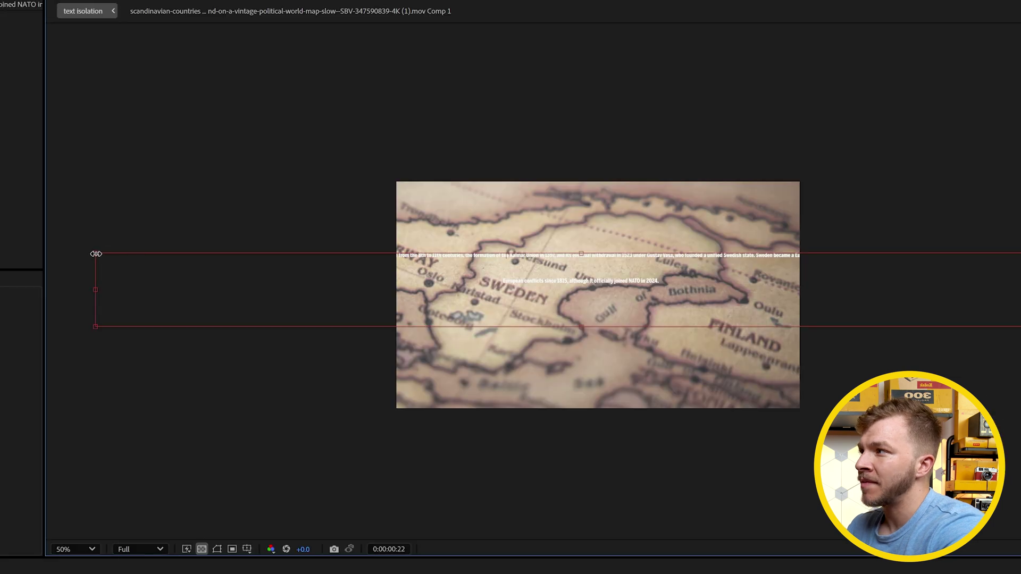
left_click_drag(95, 254, 517, 200)
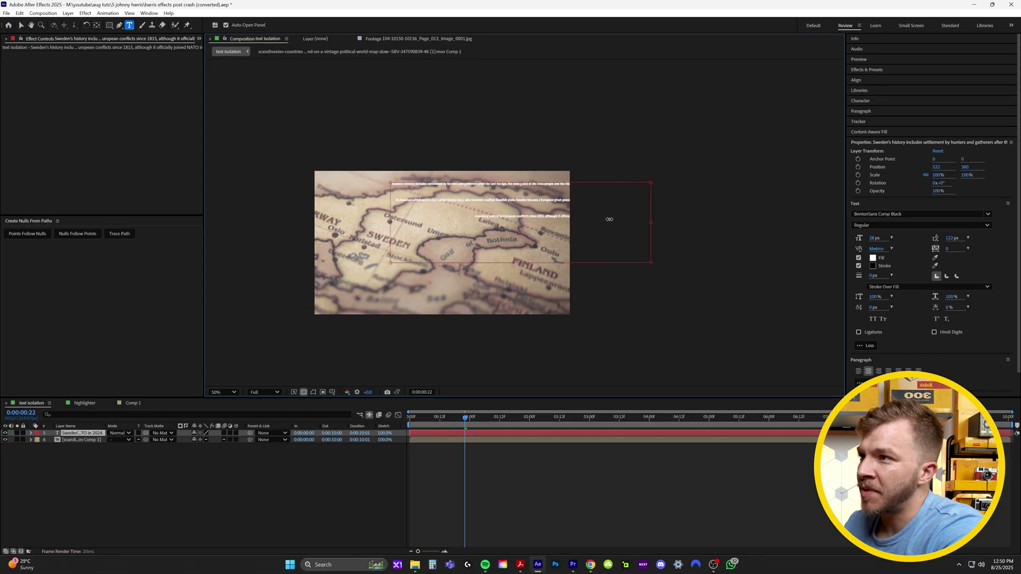
left_click_drag(609, 219, 549, 224)
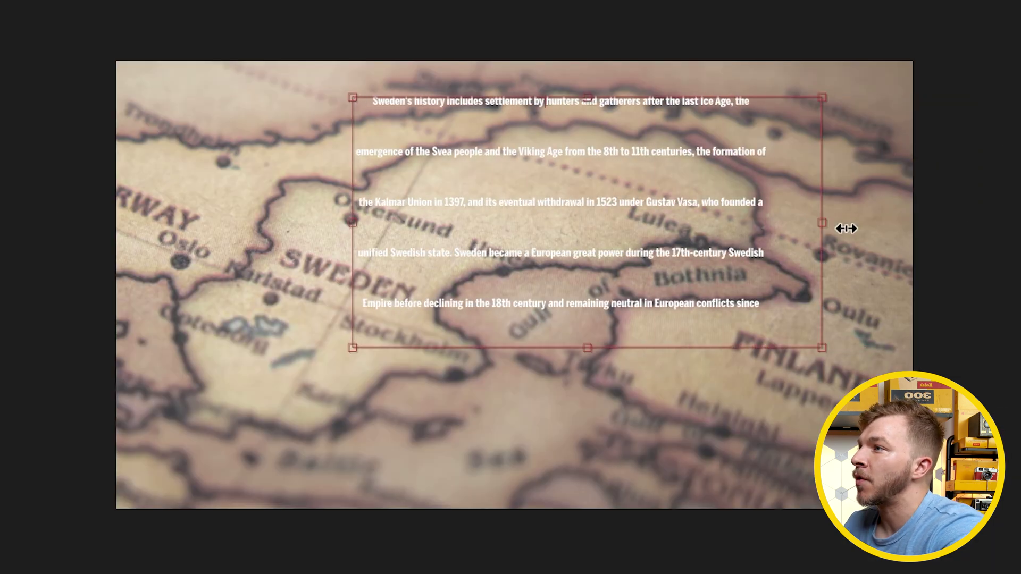
left_click_drag(846, 229, 588, 230)
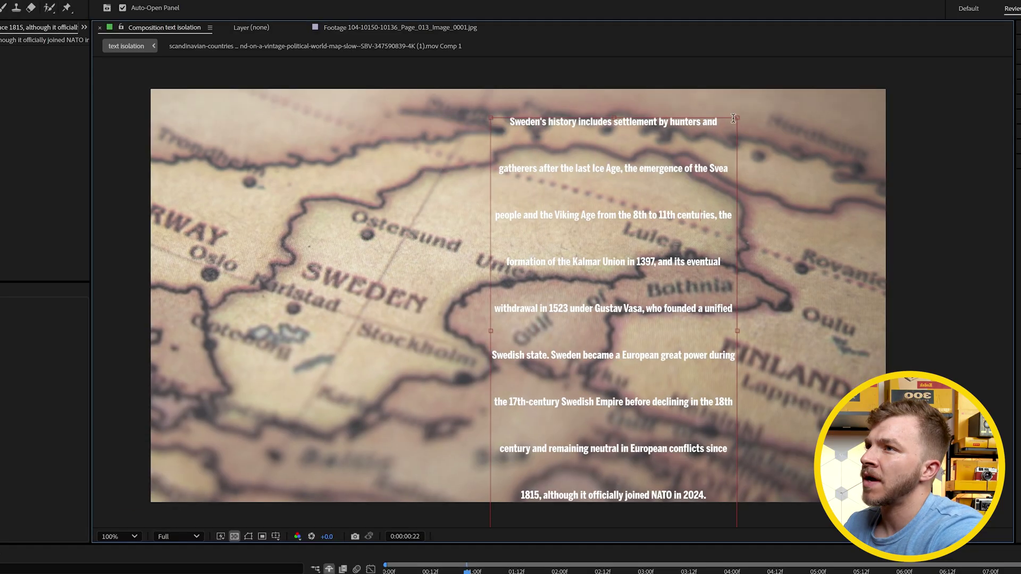
left_click_drag(737, 118, 760, 114)
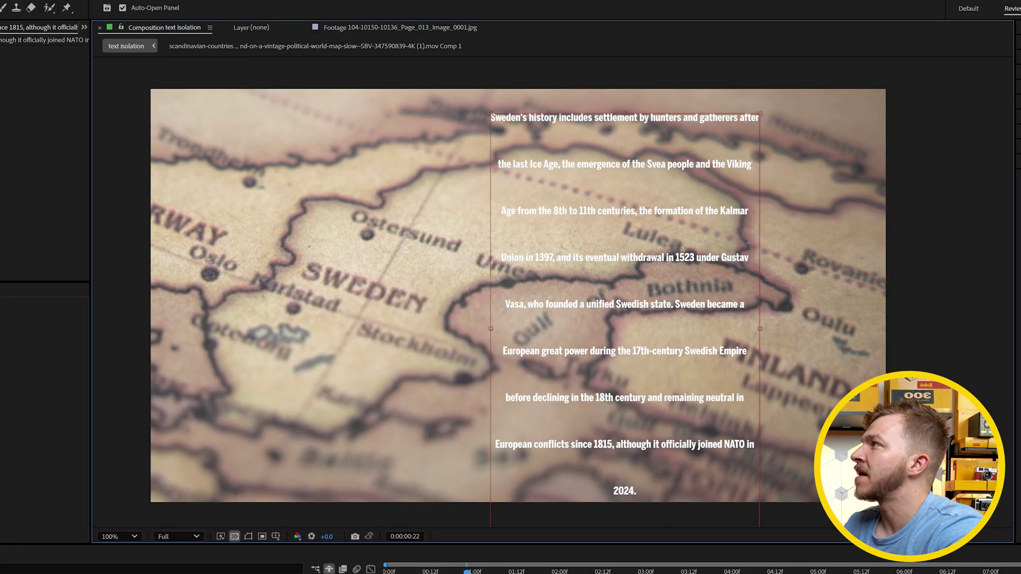
- Adjust the line spacing of the whole history paragraph and narrow its text box
key("v")
double_click(580, 118)
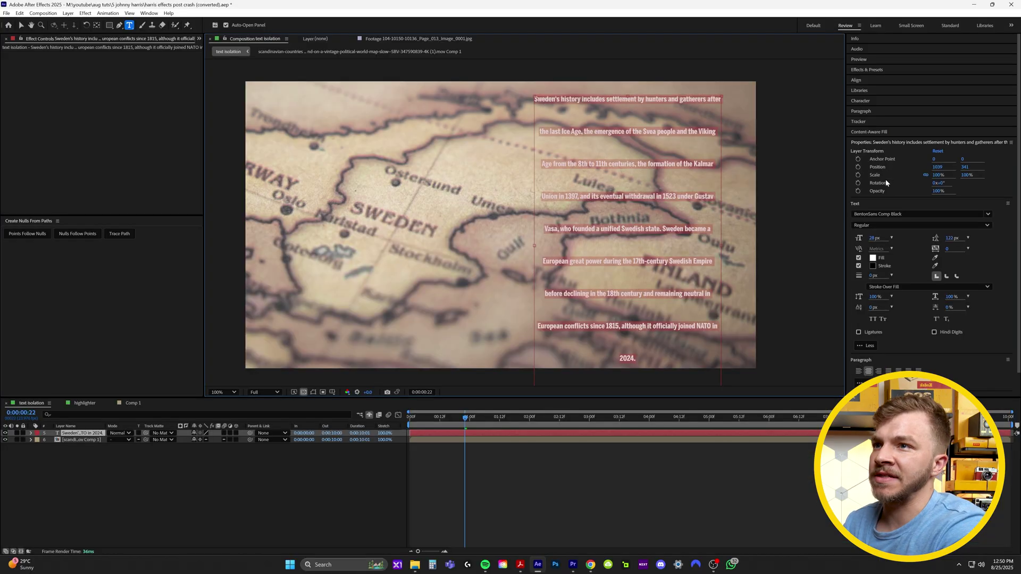
left_click(880, 103)
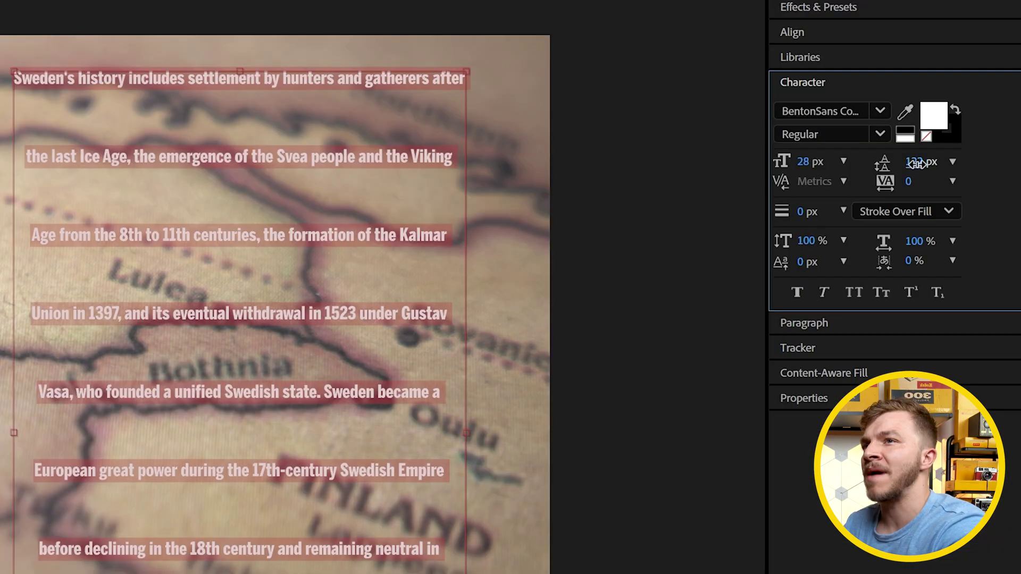
mouse_move(918, 170)
left_mouse_down()
mouse_move(871, 172)
mouse_move(919, 172)
left_mouse_up()
left_click(400, 319)
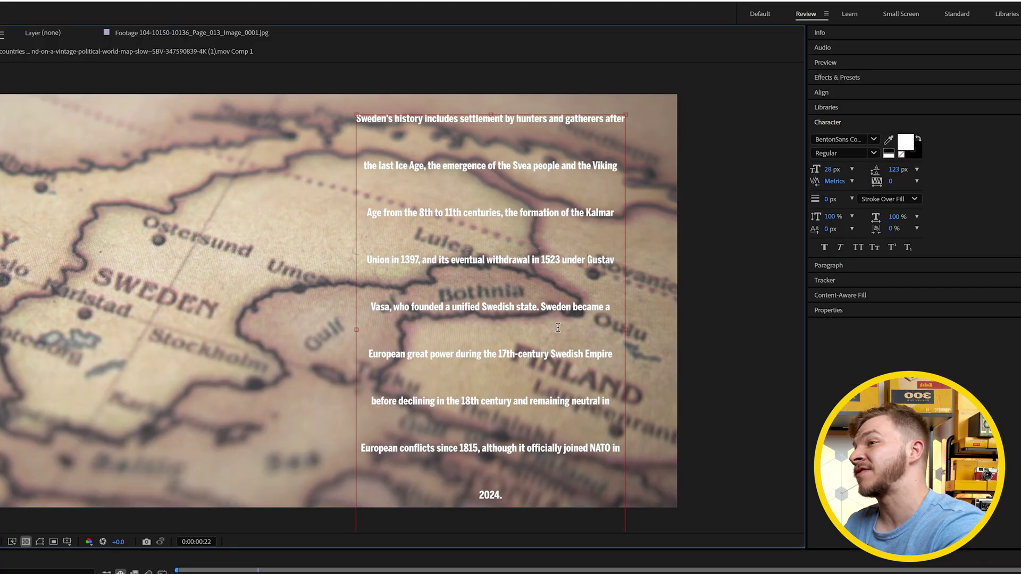
left_click_drag(620, 330, 538, 334)
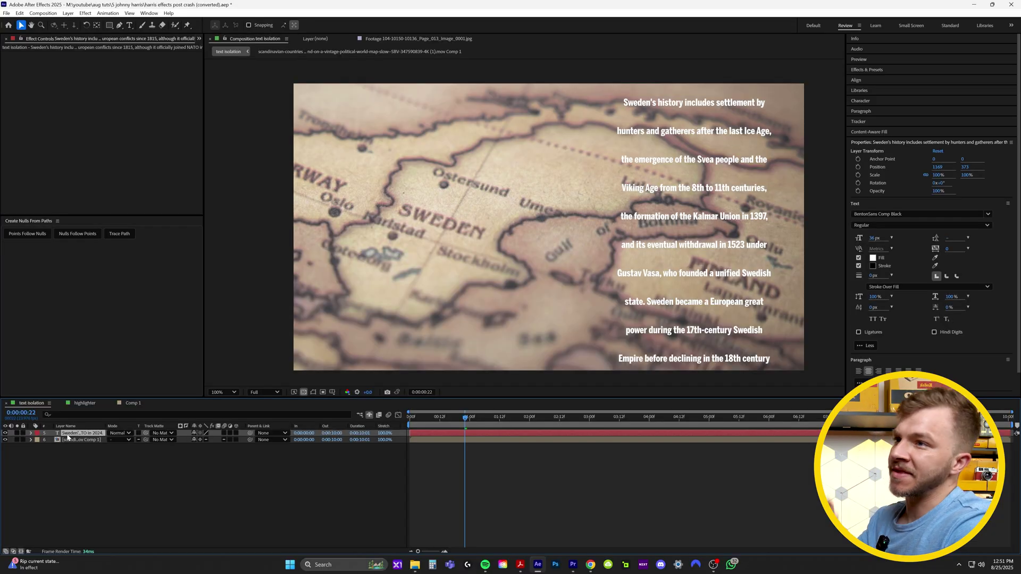
- Create a new adjustment layer in the text isolation composition
left_click(68, 13)
mouse_move(80, 22)
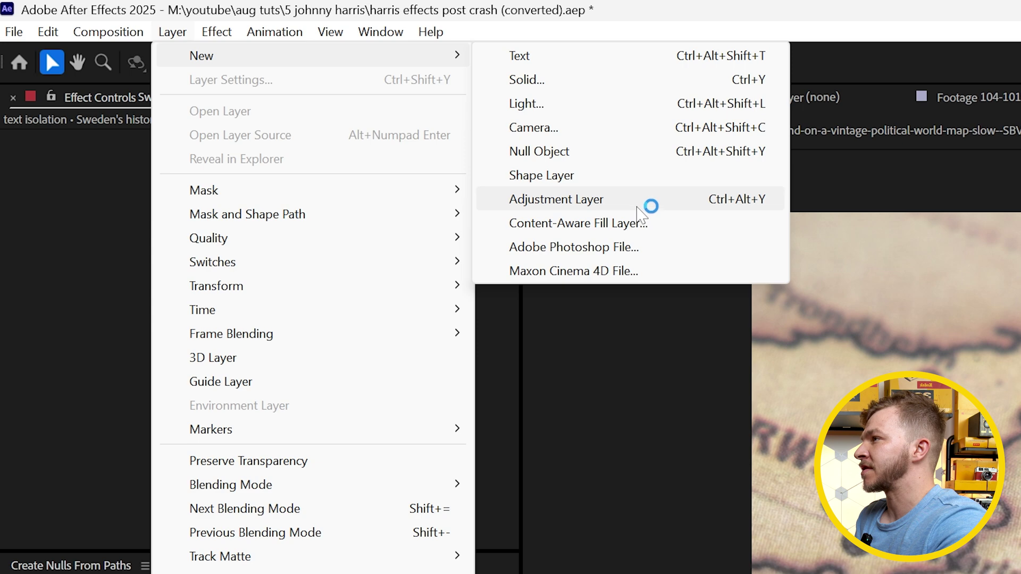
left_click(640, 202)
- Apply Gaussian Blur to the adjustment layer and raise its Blurriness to about 54.4
left_click(876, 79)
type("rough")
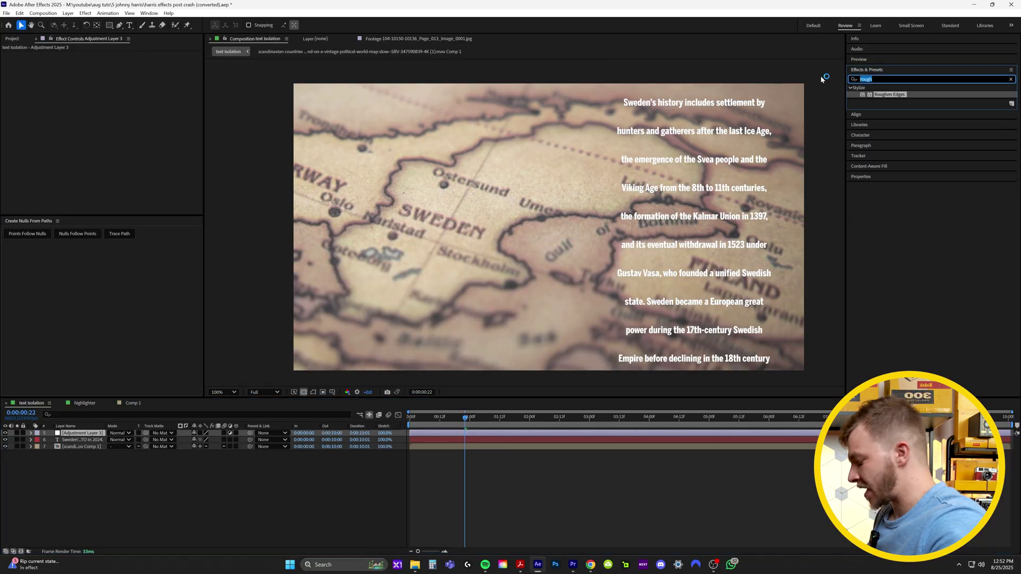
type("gaus")
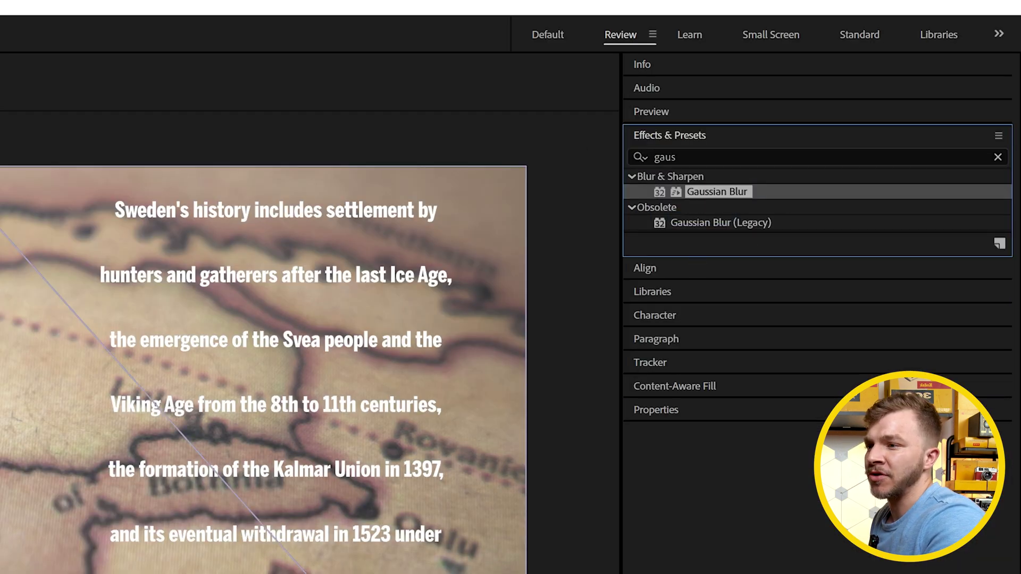
left_click_drag(716, 191, 570, 437)
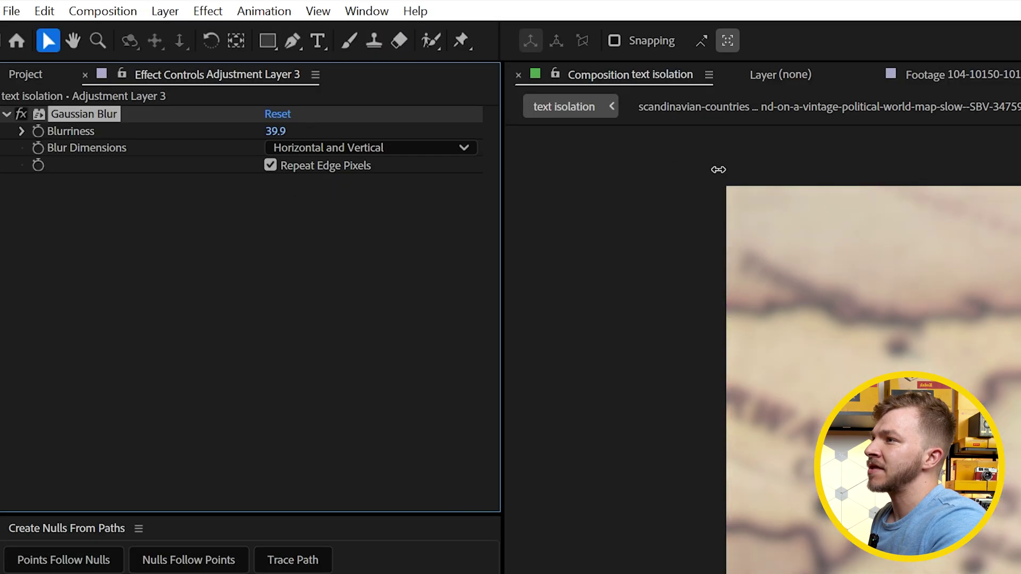
left_click_drag(718, 169, 855, 178)
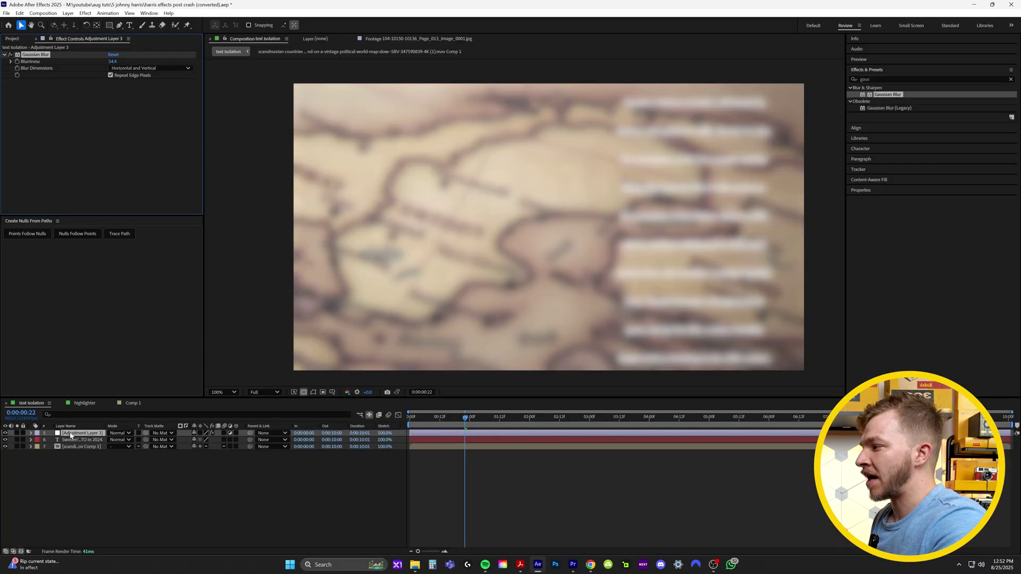
- Place the blur adjustment layer beneath the text layer and mask it with a rectangle covering the right half of the frame
left_click_drag(70, 435, 80, 443)
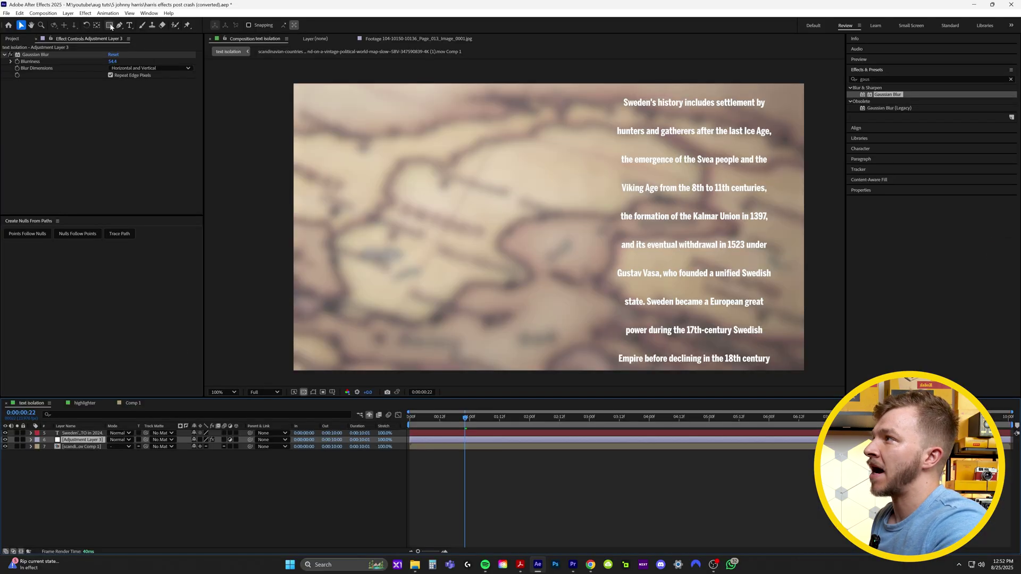
left_click(110, 25)
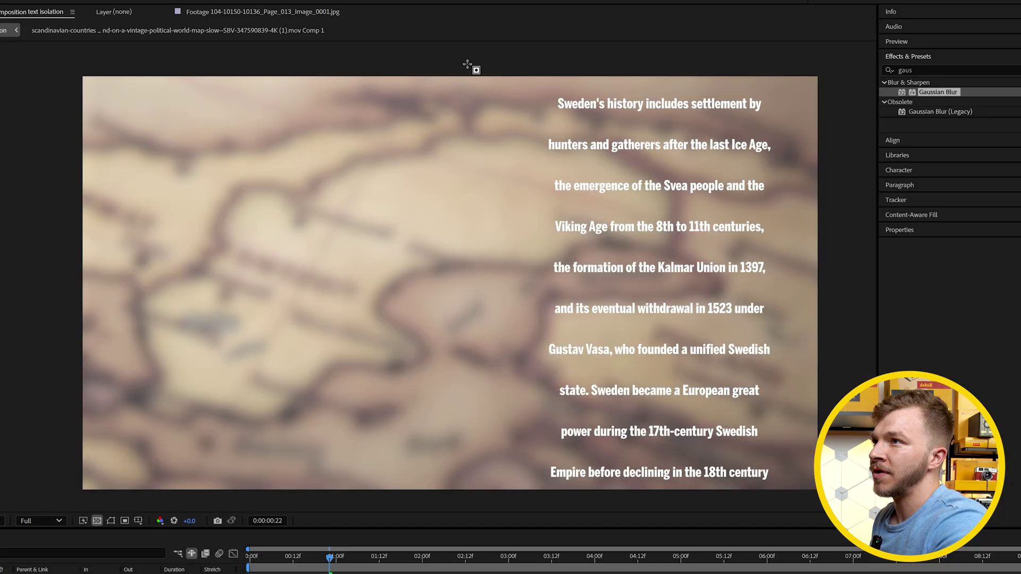
left_click_drag(561, 75, 825, 374)
left_click_drag(848, 495, 847, 518)
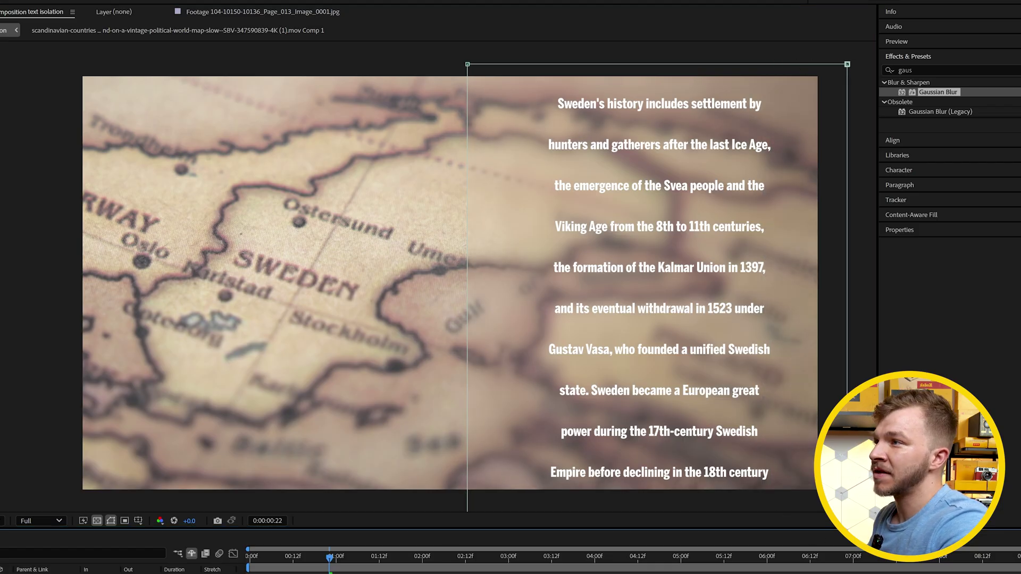
- Go to 0:00:02:17 and change the history paragraph's text colour to black
left_click_drag(349, 563, 490, 538)
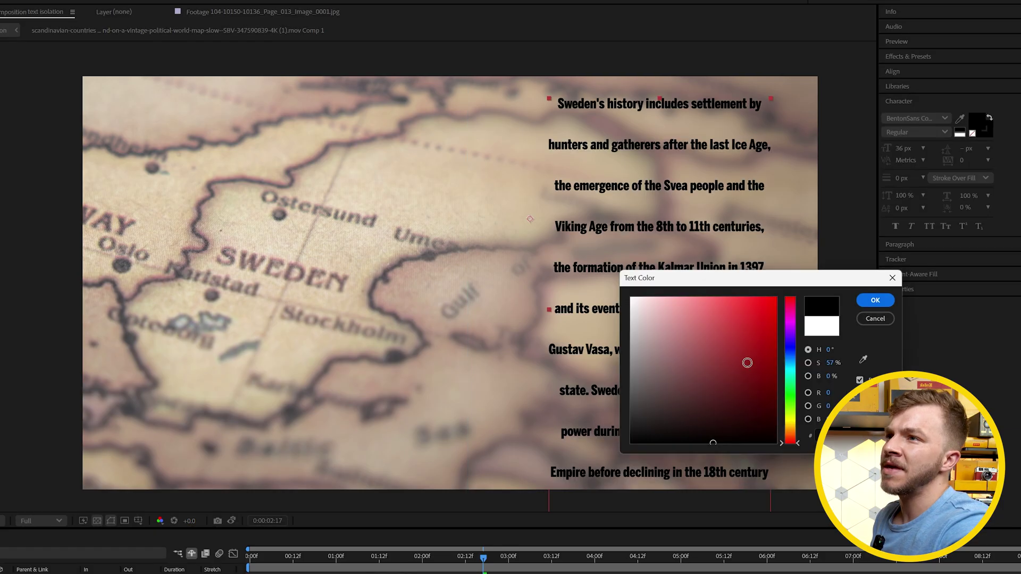
left_click_drag(745, 360, 642, 502)
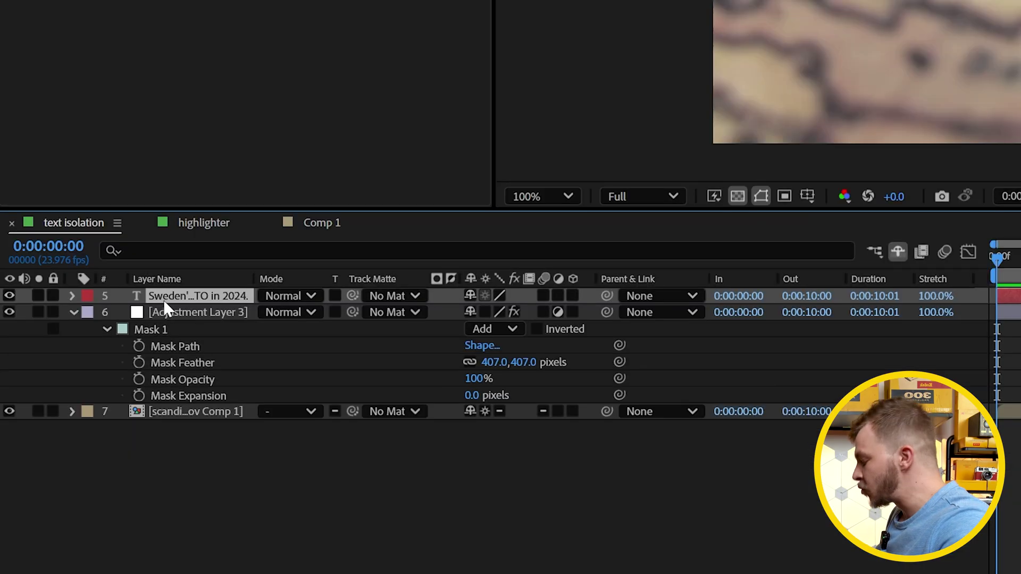
- Duplicate the history text layer and hide the upper copy
key("ctrl+d")
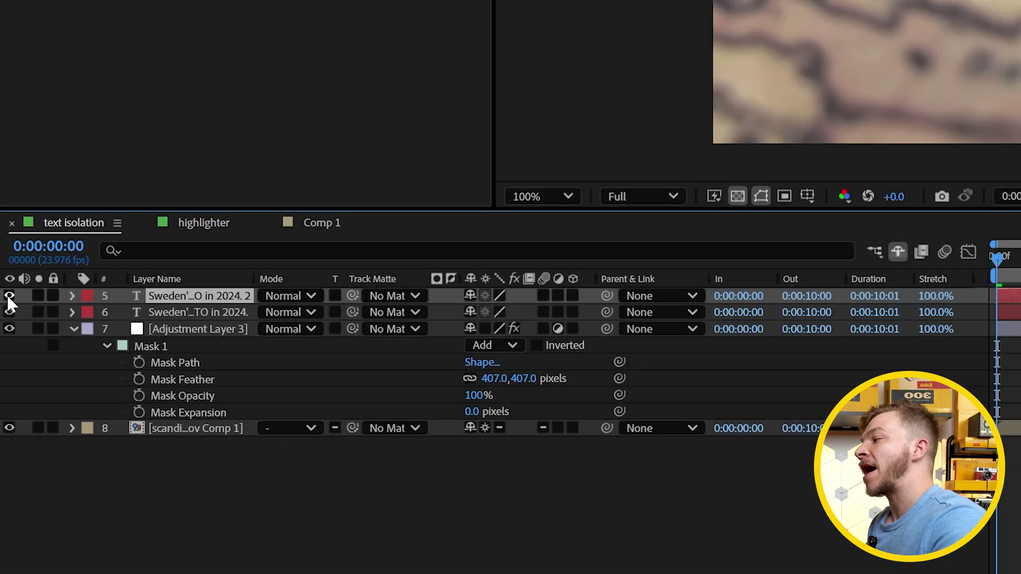
left_click(8, 296)
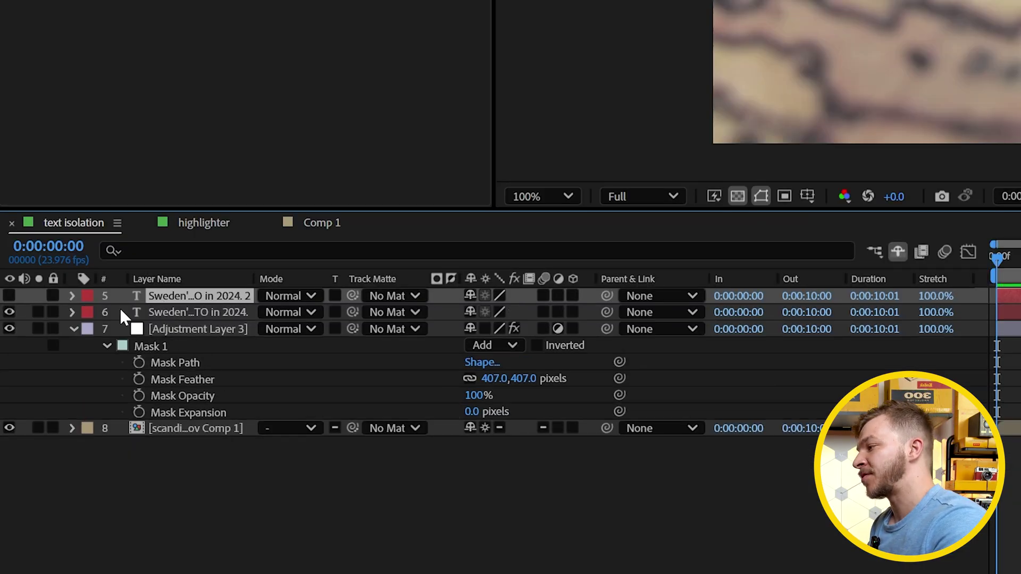
- Keyframe the original text layer's opacity at 100% at 0:00:01:08 and lower it to a faint level around 0:00:02:10
left_click(176, 312)
left_click_drag(997, 261, 1020, 291)
left_click_drag(421, 430, 491, 429)
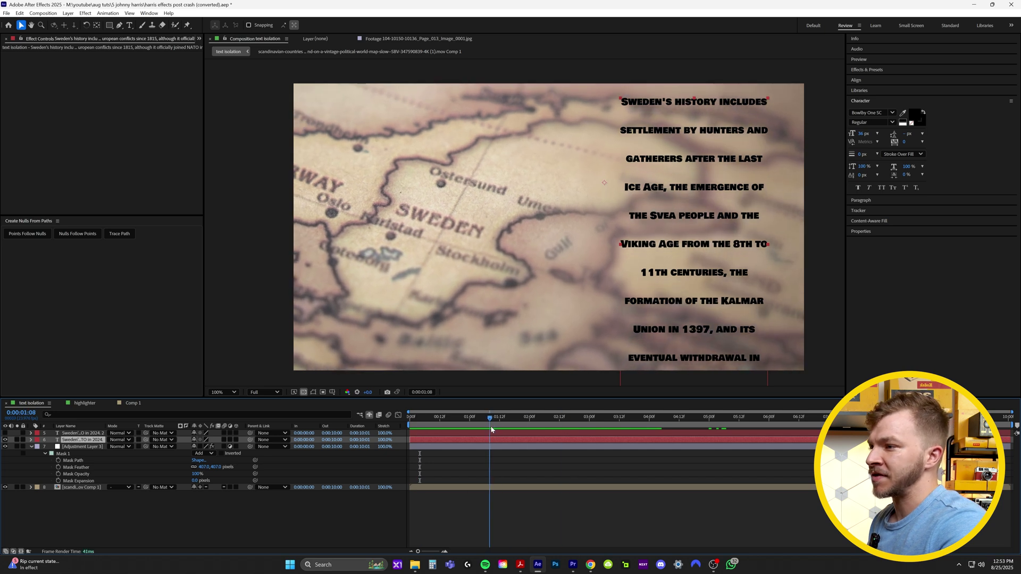
key("t")
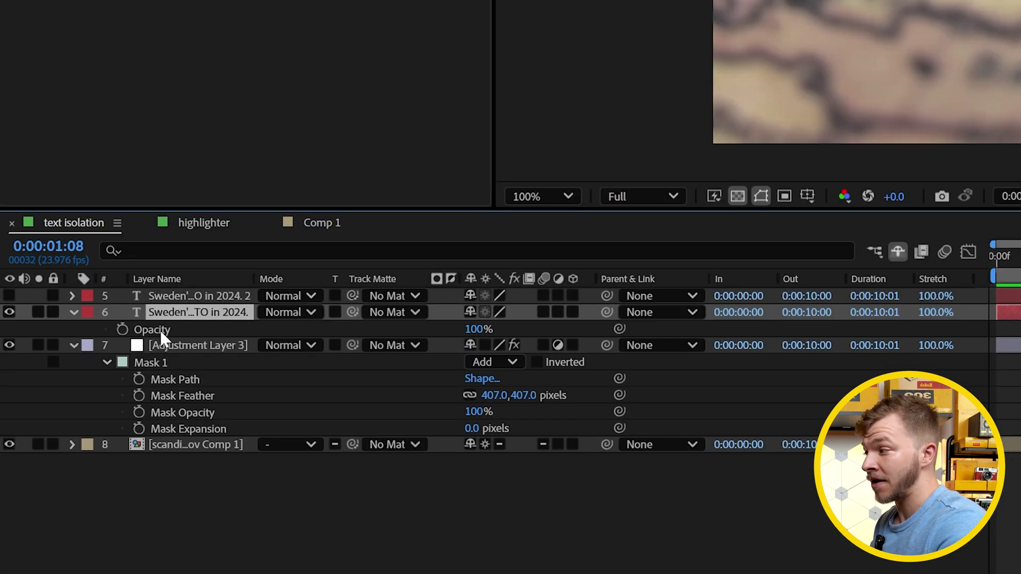
left_click(122, 330)
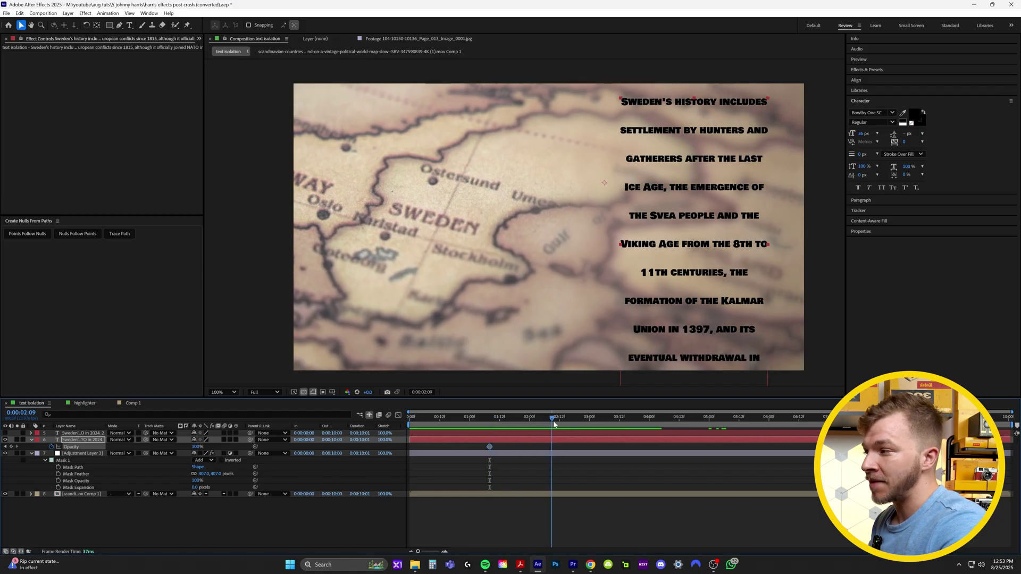
left_click_drag(196, 448, 164, 451)
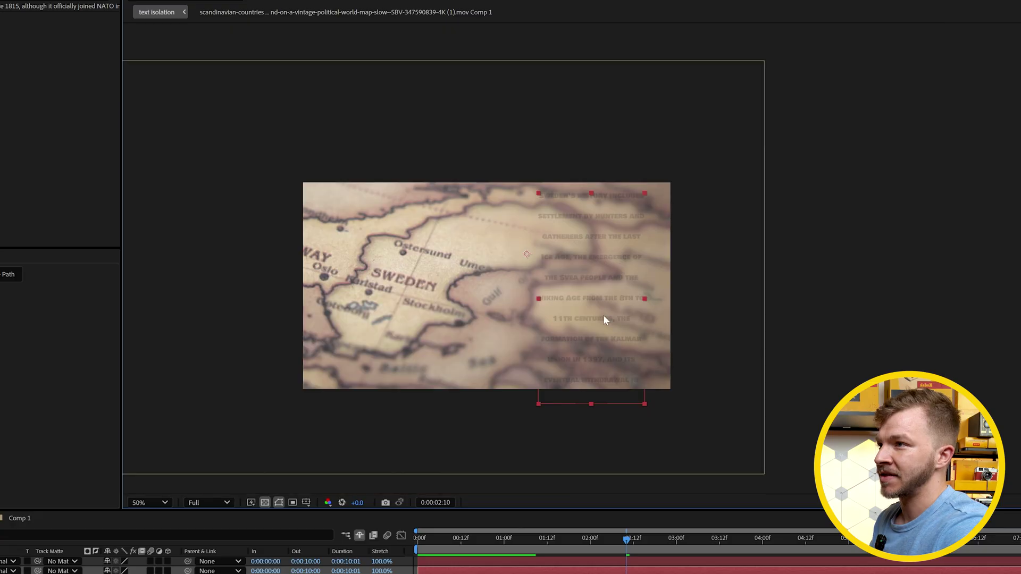
- Preview the text's opacity fade from around 0:00:01:07
key("space")
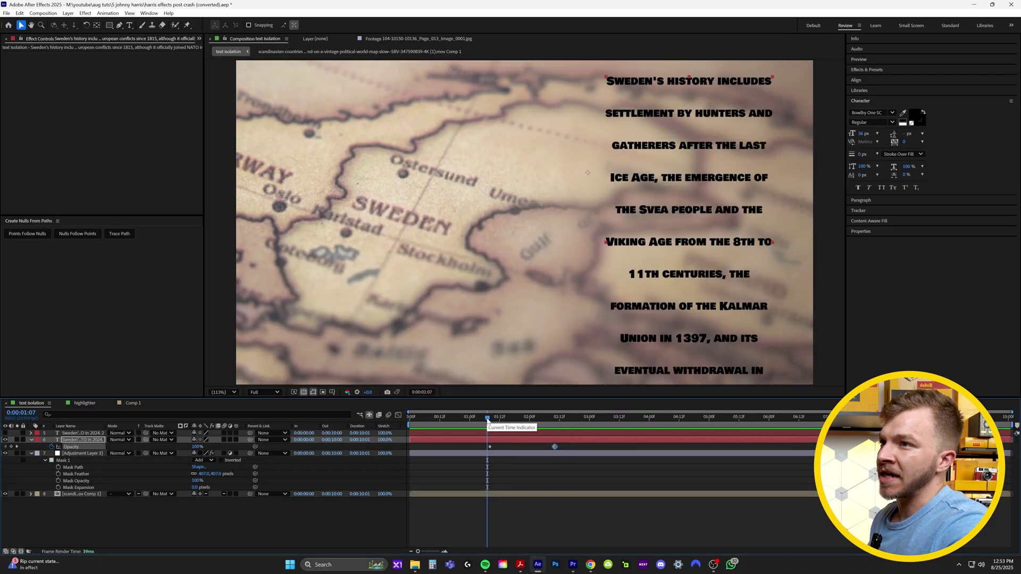
key("space")
left_click(487, 420)
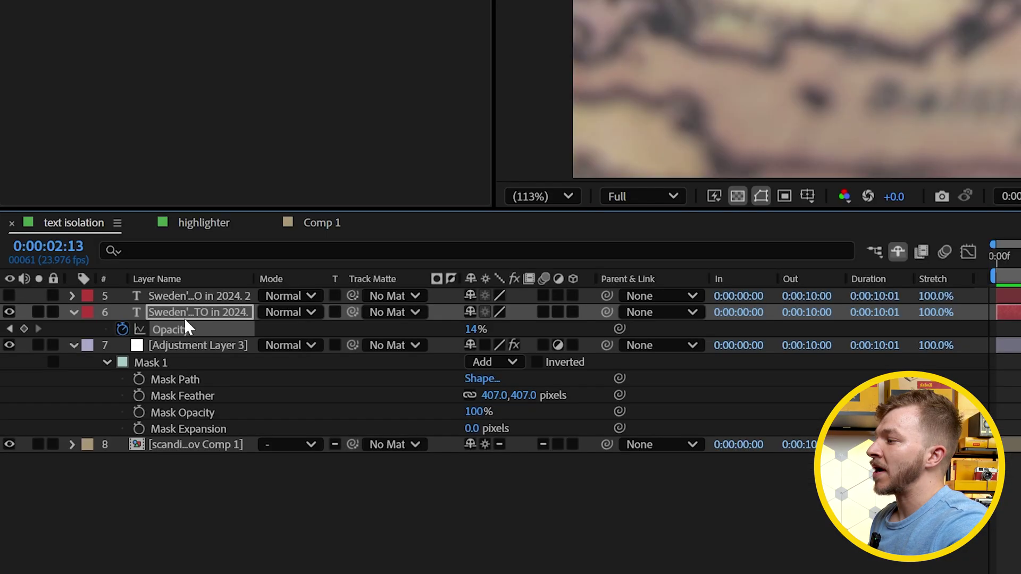
- Show the upper history text copy and draw a rectangular mask on it around "Sweden's history"
left_click(73, 434)
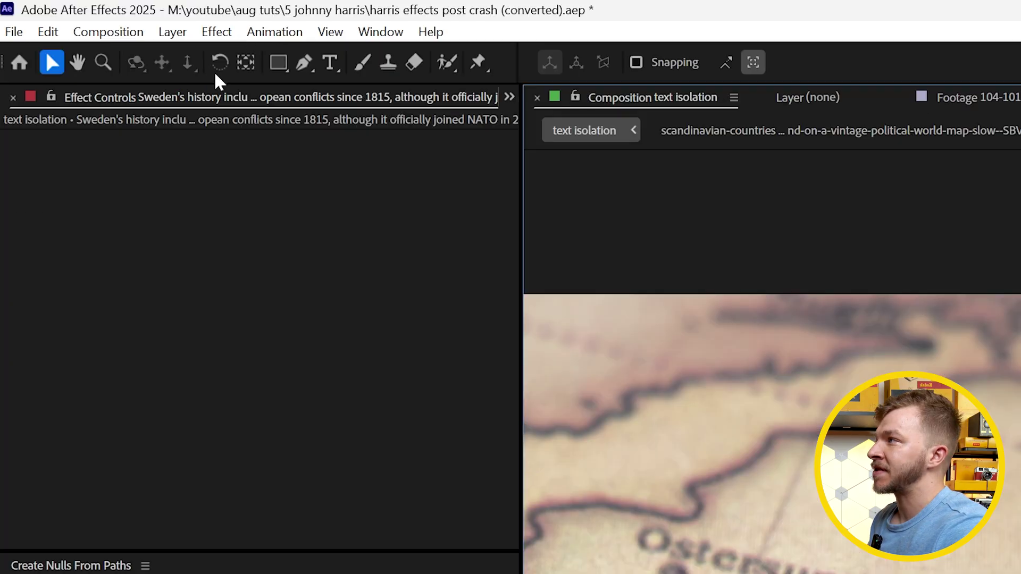
left_click(278, 61)
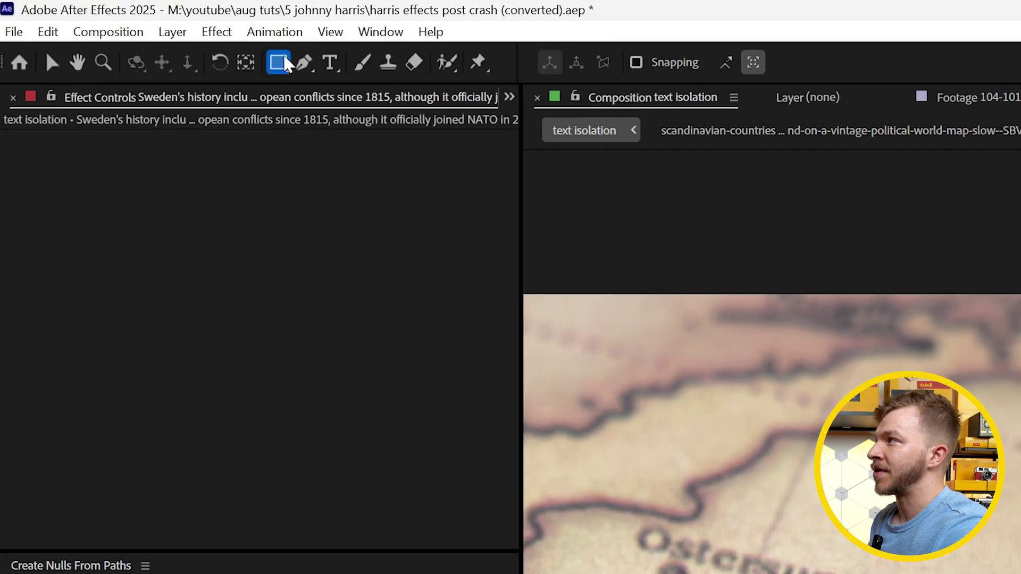
left_click(413, 62)
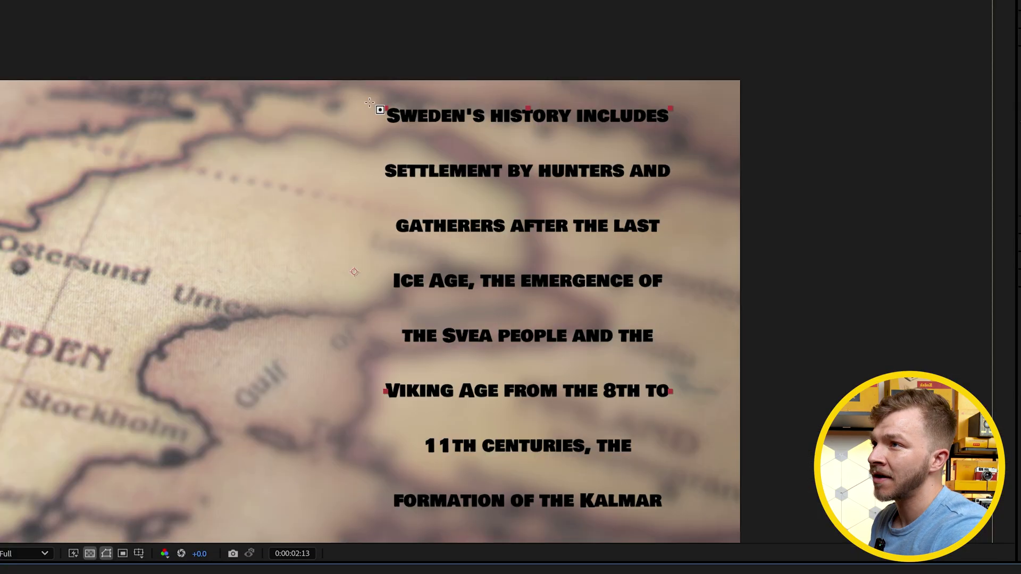
left_click_drag(345, 87, 574, 137)
left_click_drag(568, 243, 494, 168)
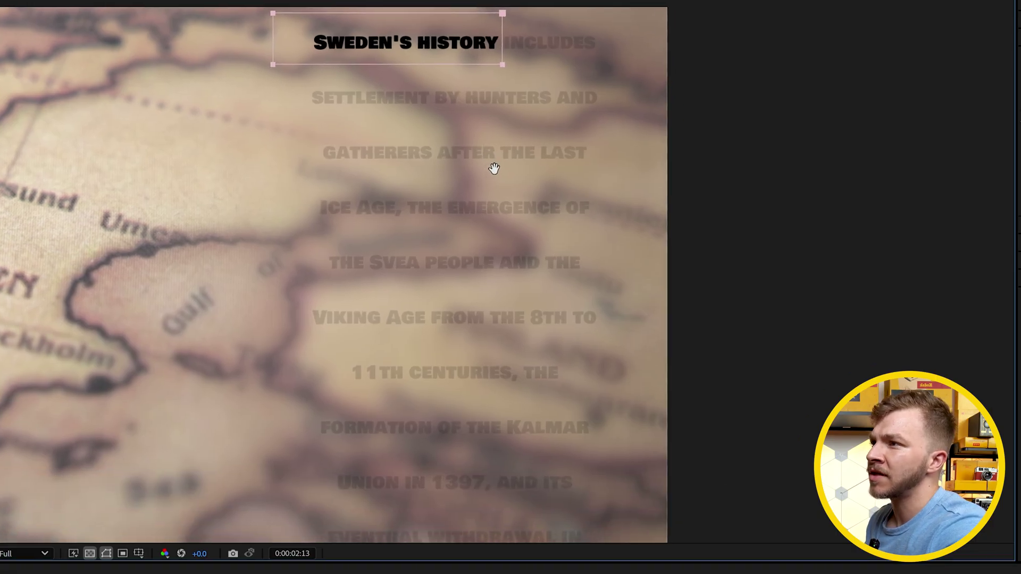
- Add rectangular masks to the upper text copy around "the Svea people", "11th centuries, the" and "Union in 1397, and its"
mouse_move(294, 241)
left_mouse_down()
mouse_move(495, 276)
mouse_move(447, 168)
left_mouse_up()
left_click_drag(246, 245, 496, 279)
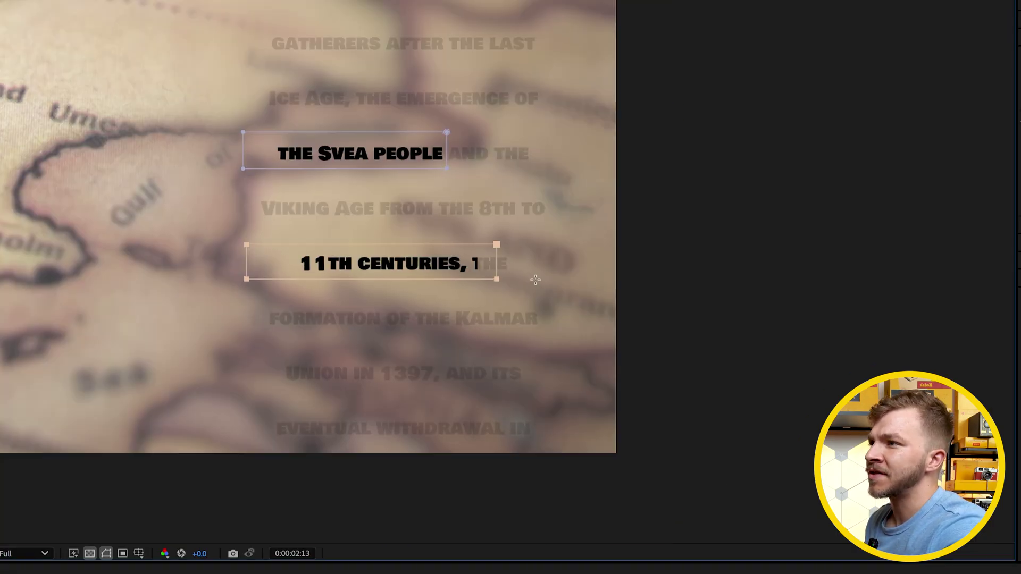
left_click_drag(269, 353, 555, 388)
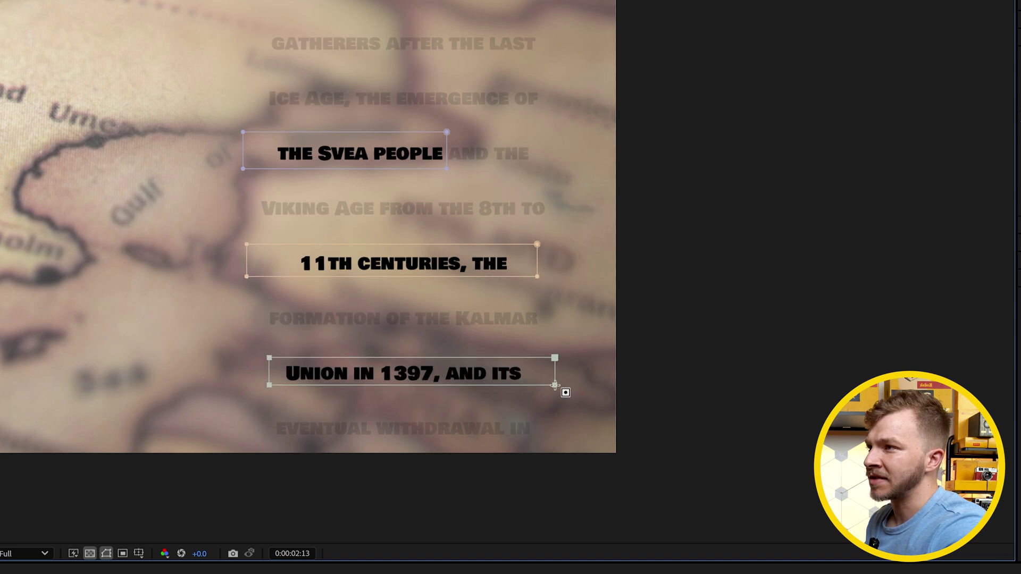
mouse_move(484, 168)
left_mouse_down()
mouse_move(511, 327)
mouse_move(535, 310)
mouse_move(505, 275)
left_mouse_up()
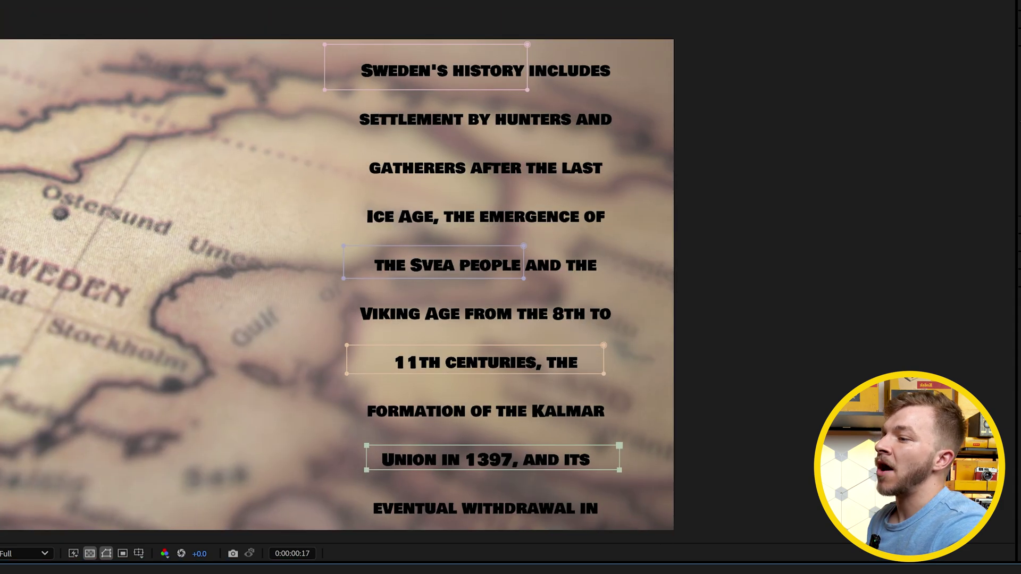
- Preview the paragraph fading behind the masked phrases
key("space")
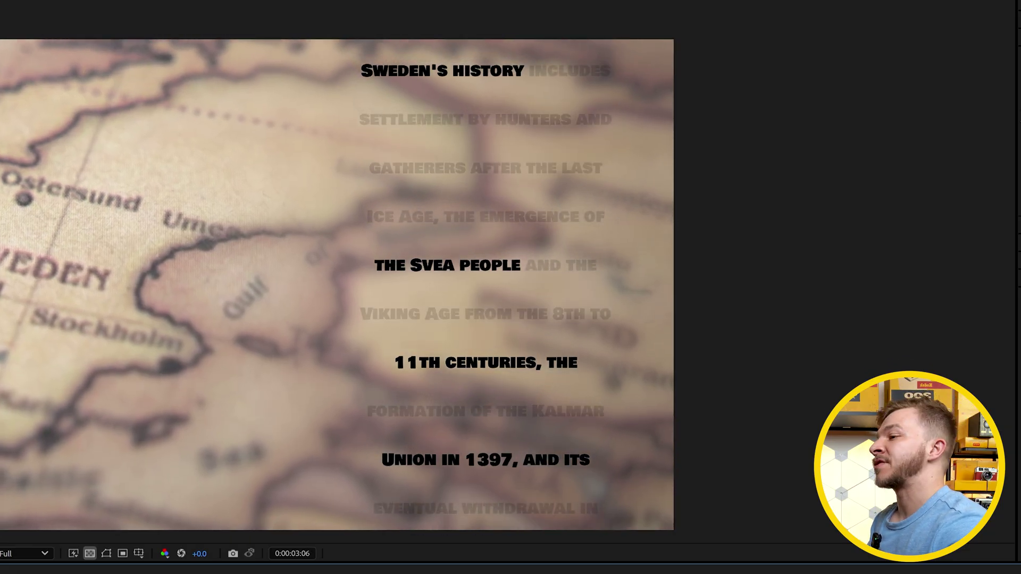
key("space")
key("space")
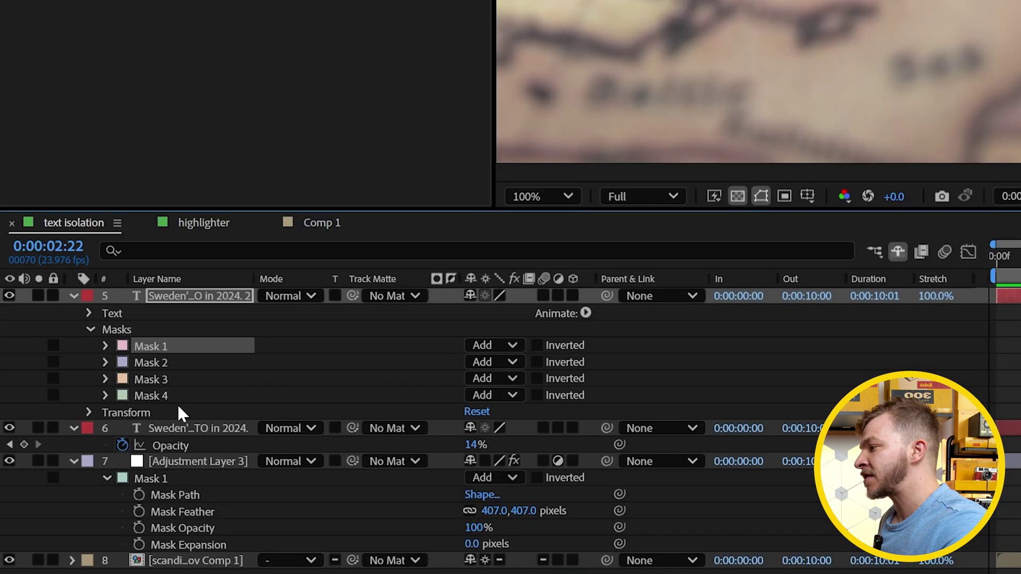
- Add Mask Path keyframes to all four masks of the upper text copy at 0:00:02:22
left_click(168, 396, "shift")
key("m")
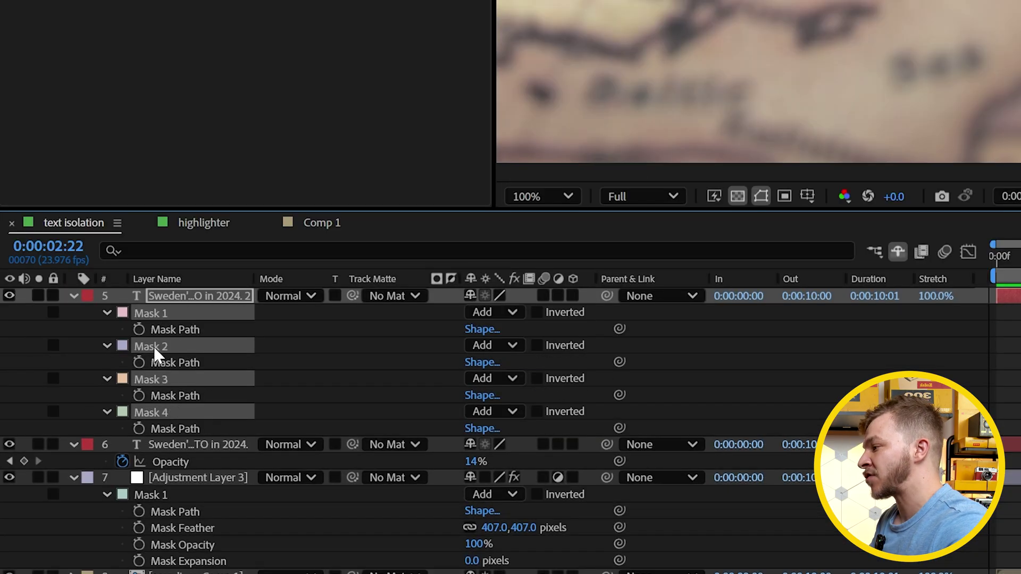
left_click(137, 330)
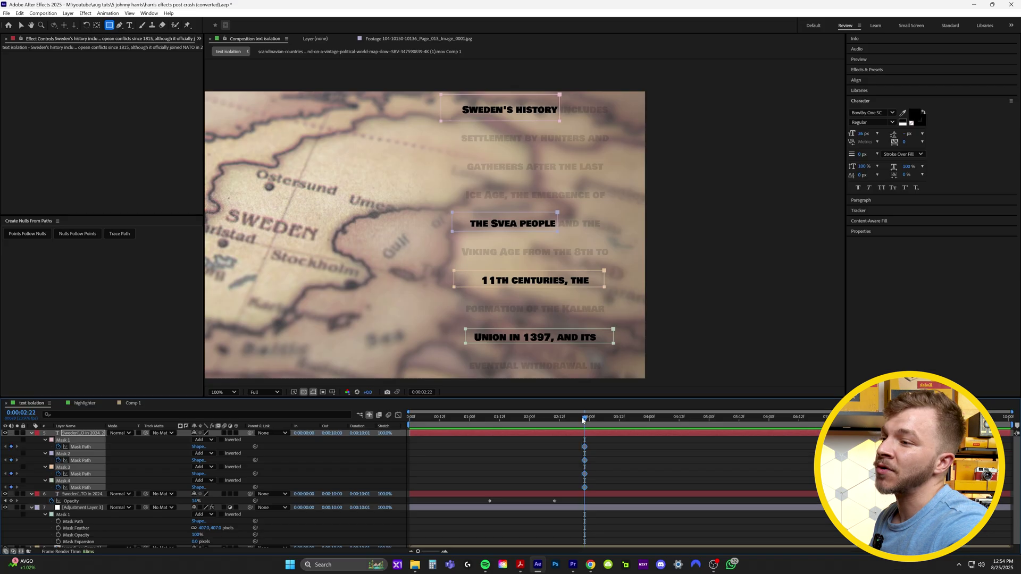
- At 0:00:02:05, collapse all four masks to thin slivers just before the start of their phrases
left_click_drag(583, 418, 542, 418)
left_click(560, 444)
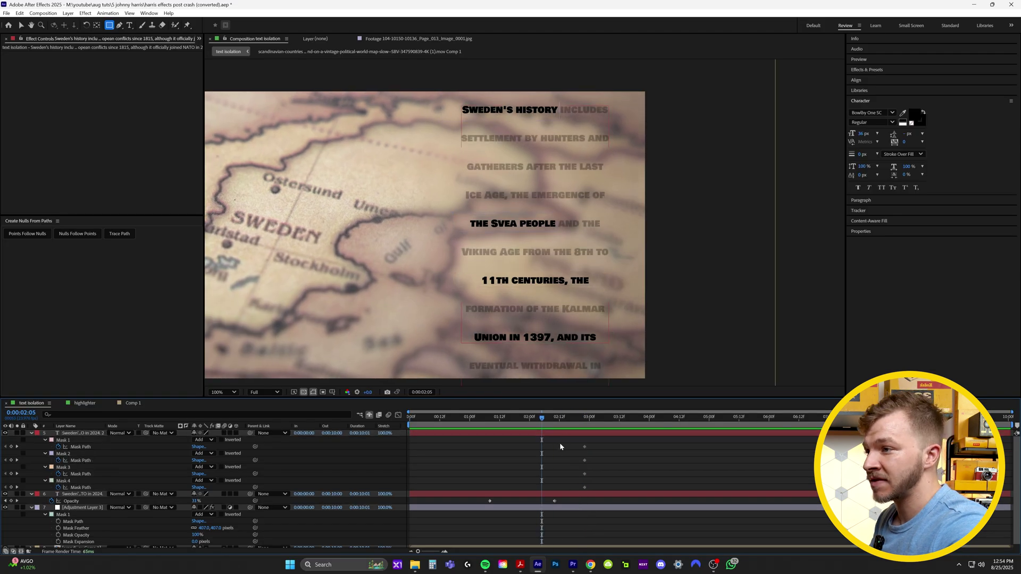
left_click(591, 437)
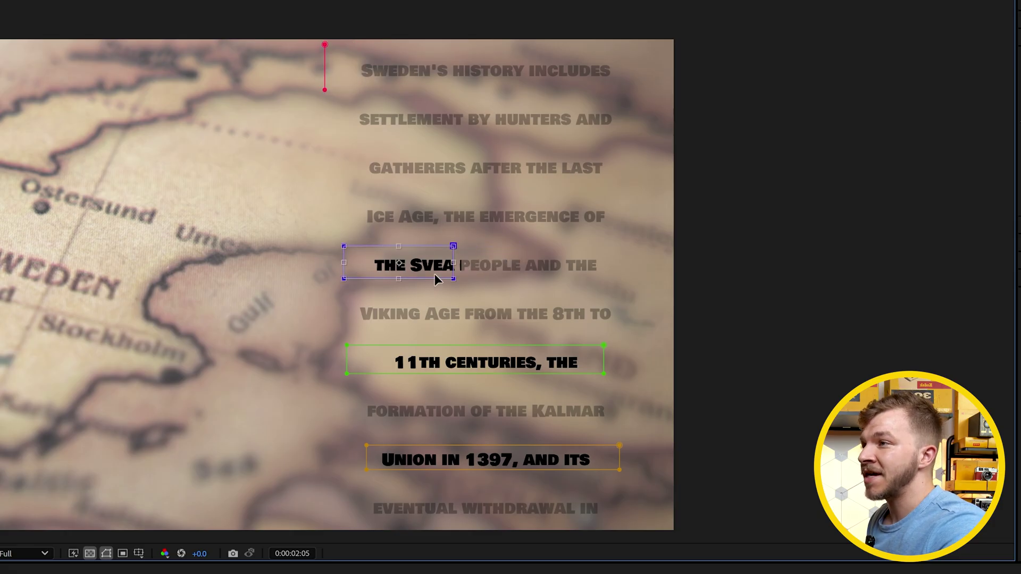
key("Return")
double_click(385, 345)
left_click_drag(603, 360, 455, 365)
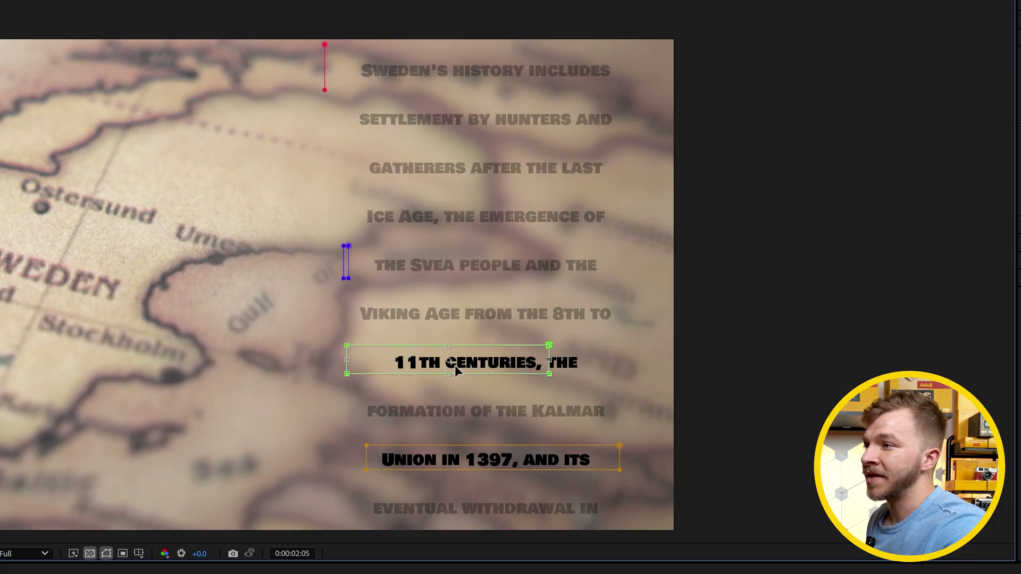
double_click(619, 458)
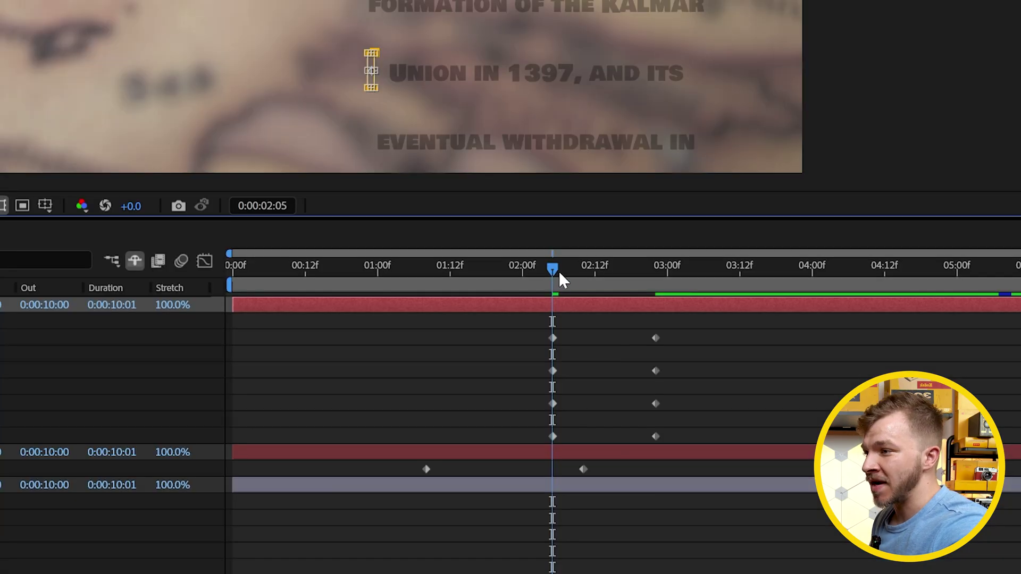
- Preview the mask reveal of the four phrases
left_click_drag(559, 271, 672, 291)
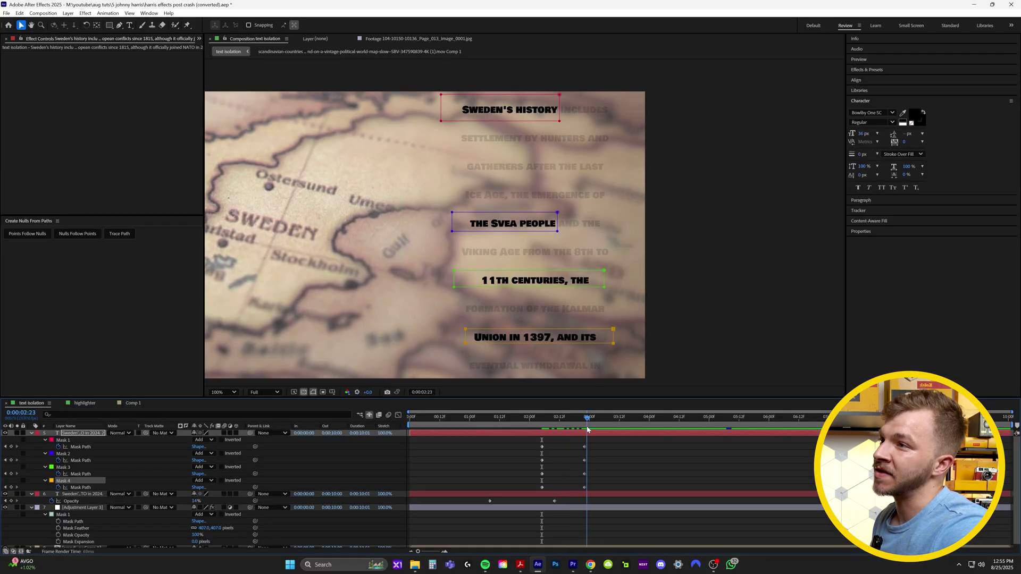
mouse_move(587, 430)
left_mouse_down()
mouse_move(550, 437)
mouse_move(591, 441)
mouse_move(544, 441)
mouse_move(583, 440)
left_mouse_up()
key("space")
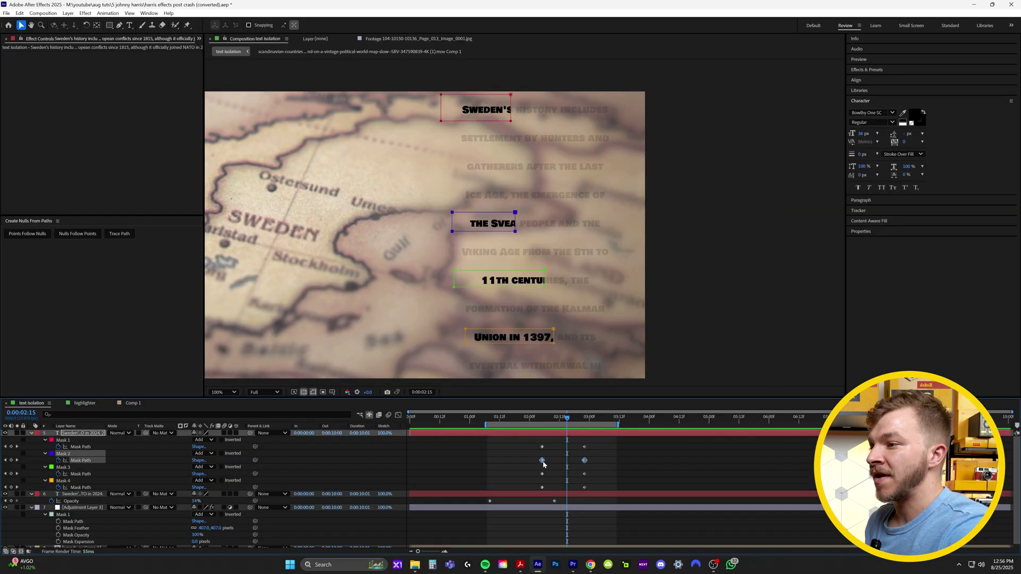
- Stagger the Mask Path keyframe pairs so Mask 2 starts about 0:00:02:12, Mask 3 about 0:00:02:21 and Mask 4 about 0:00:03:05
left_click_drag(607, 467, 581, 473)
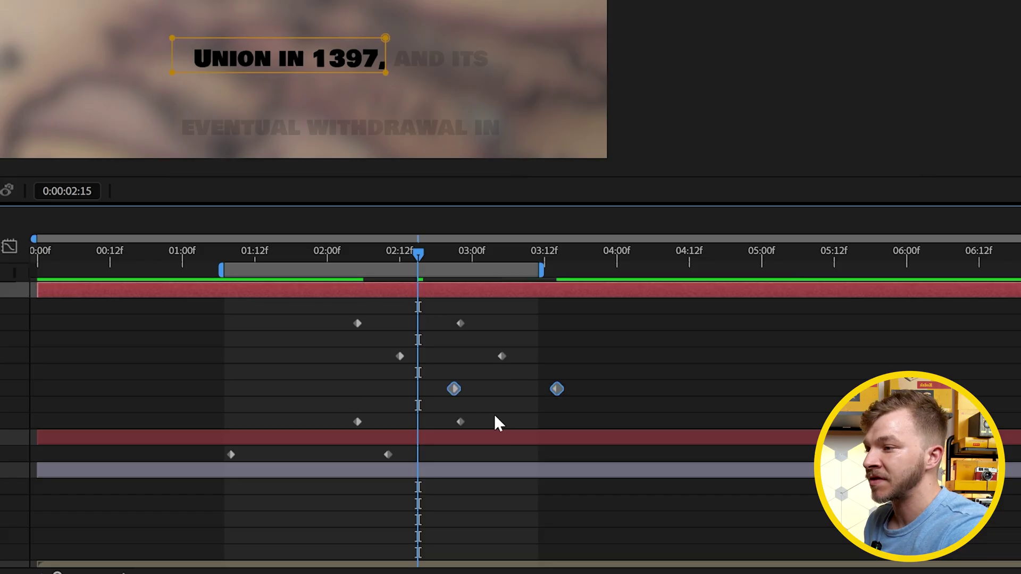
left_click_drag(497, 417, 343, 433)
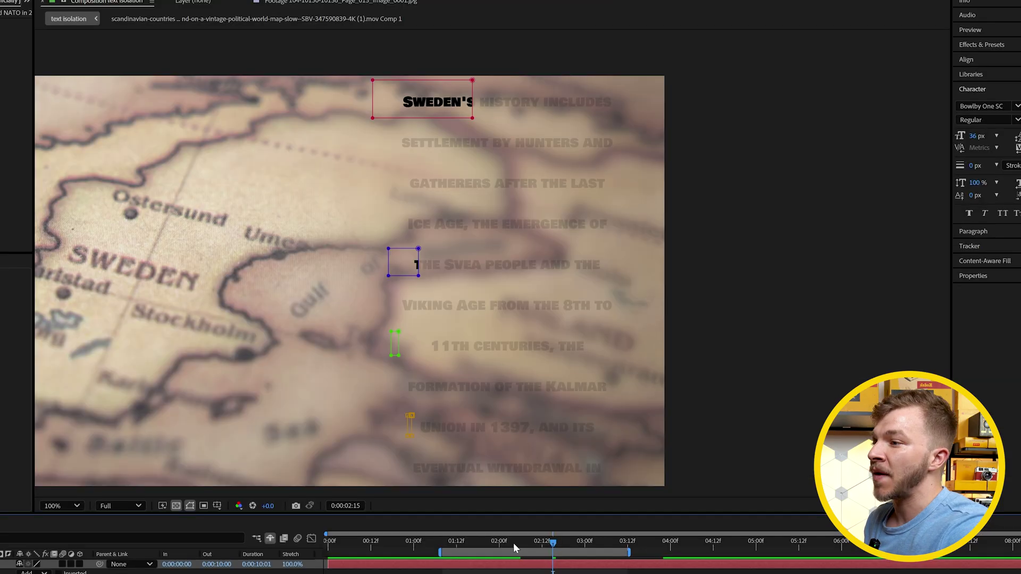
- Preview the staggered phrase reveal from around 0:00:01:07 through the last mask's animation
left_click(363, 254)
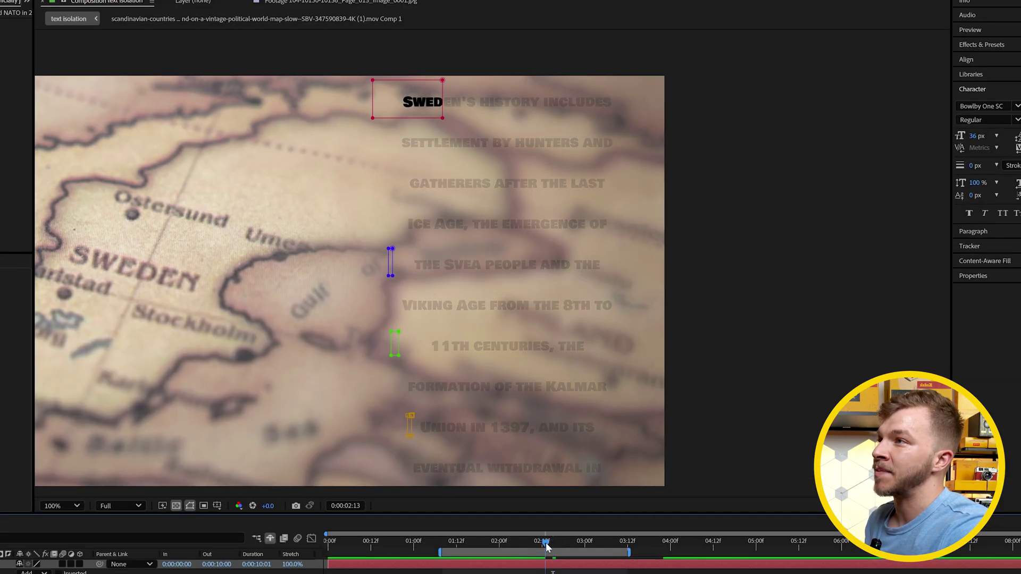
left_click_drag(585, 553, 439, 544)
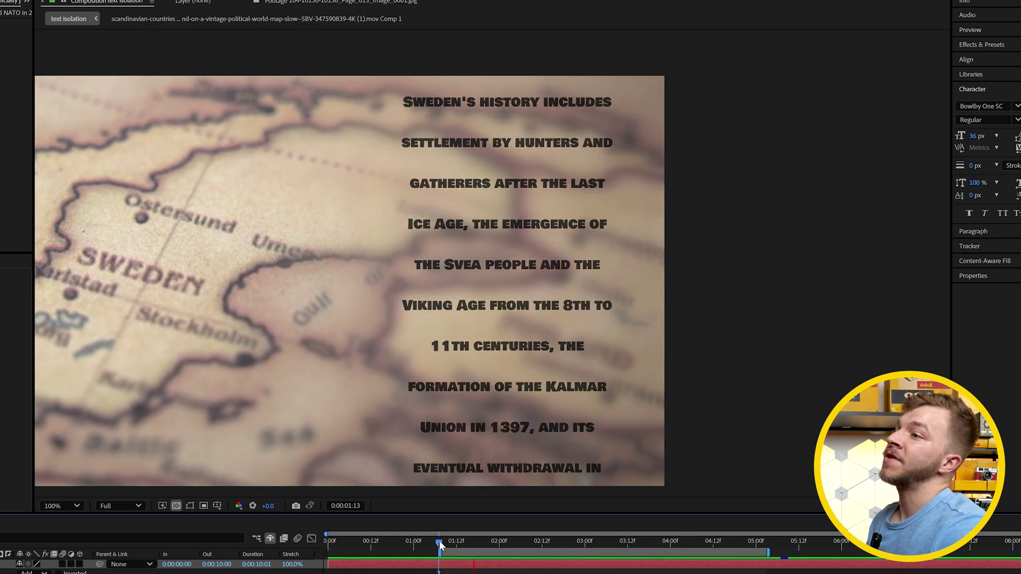
key("space")
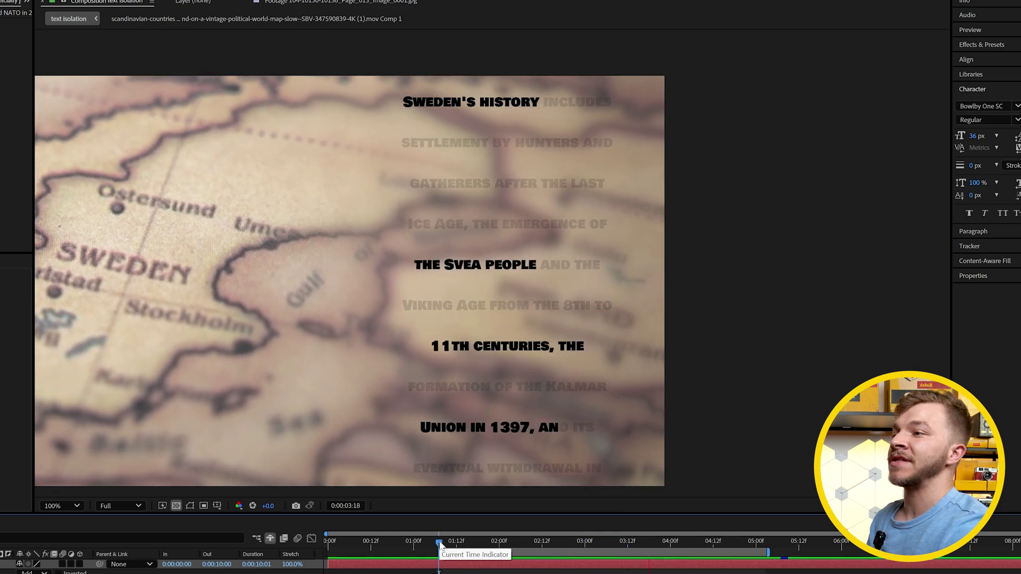
key("space")
left_click_drag(712, 542, 529, 545)
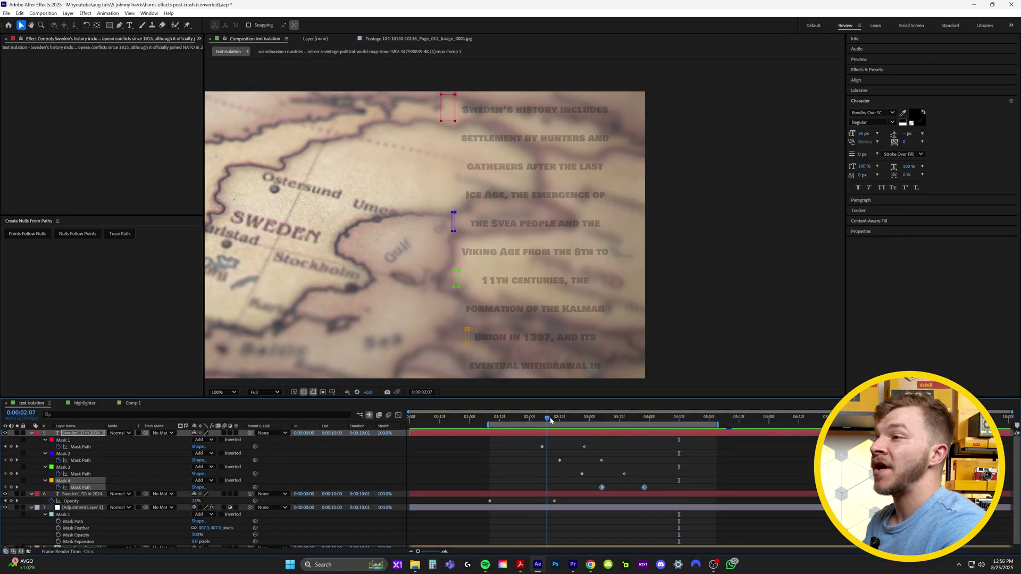
- At 0:00:04:02, change the upper text copy's colour to white (FFFFFF) and preview the reveal
left_click_drag(550, 420, 661, 445)
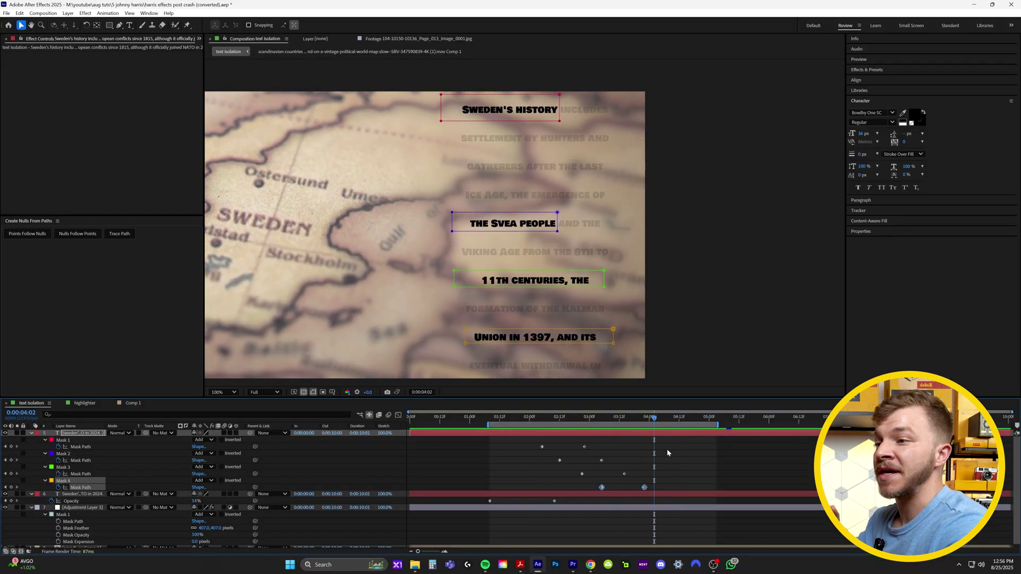
left_click(667, 452)
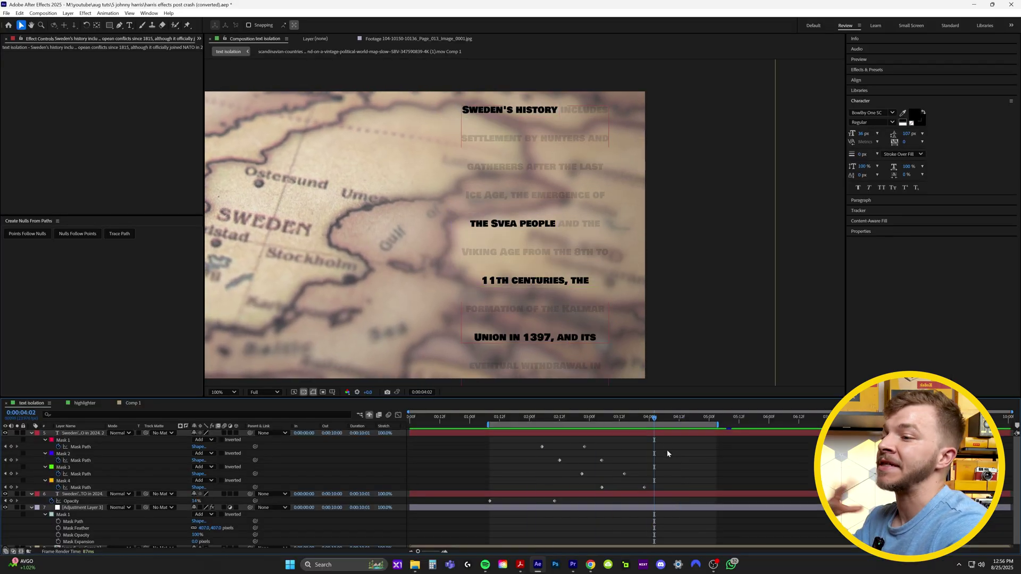
left_click(914, 117)
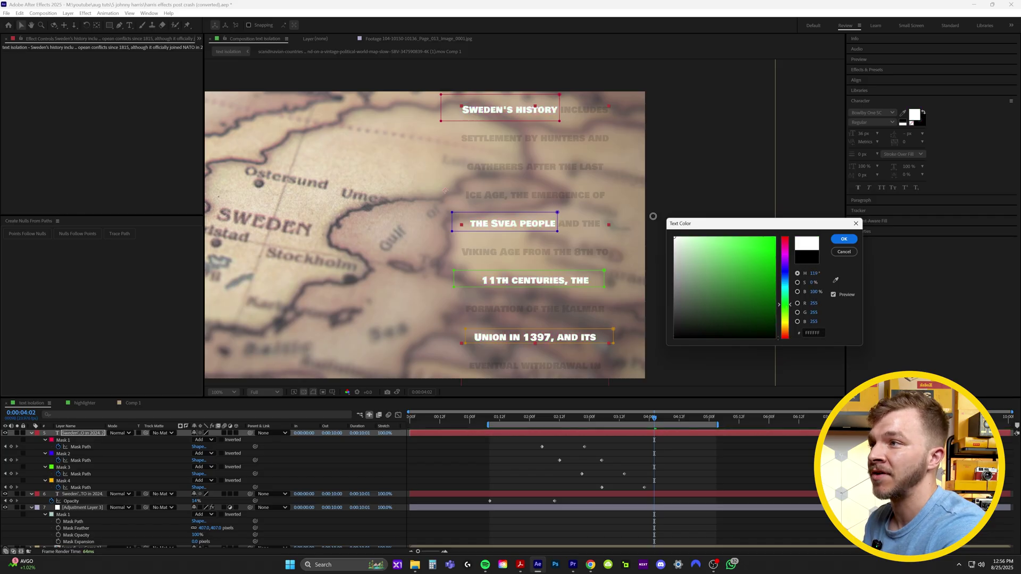
left_click(843, 239)
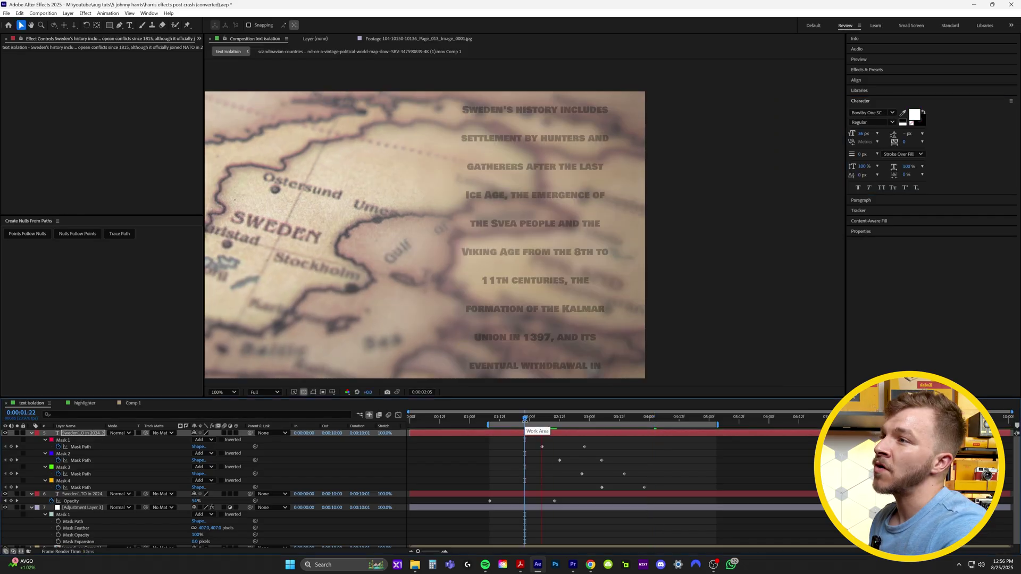
left_click_drag(535, 418, 525, 420)
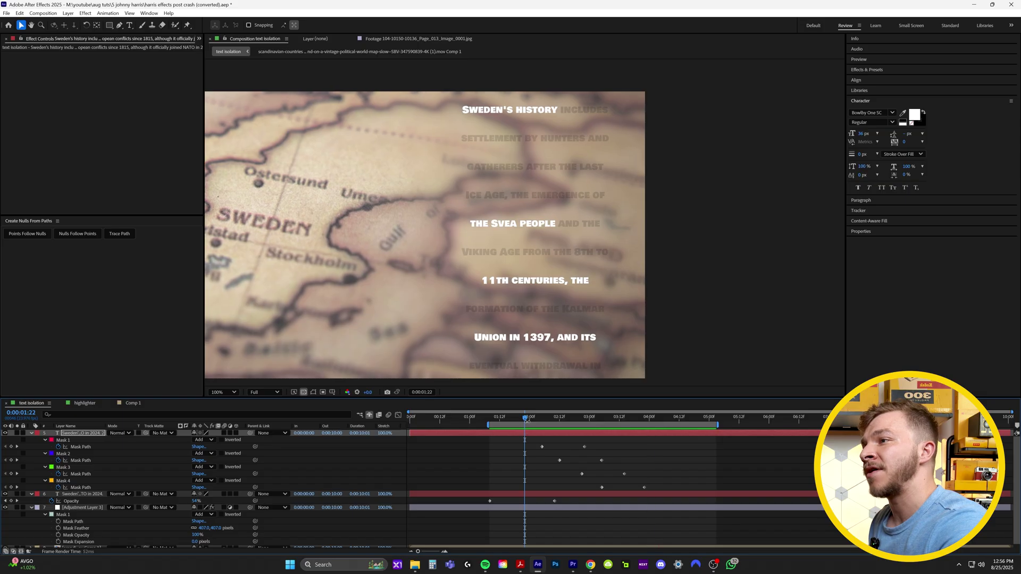
- Find the Stylize Glow effect, apply it to the upper text copy and preview the glowing phrases
left_click(872, 71)
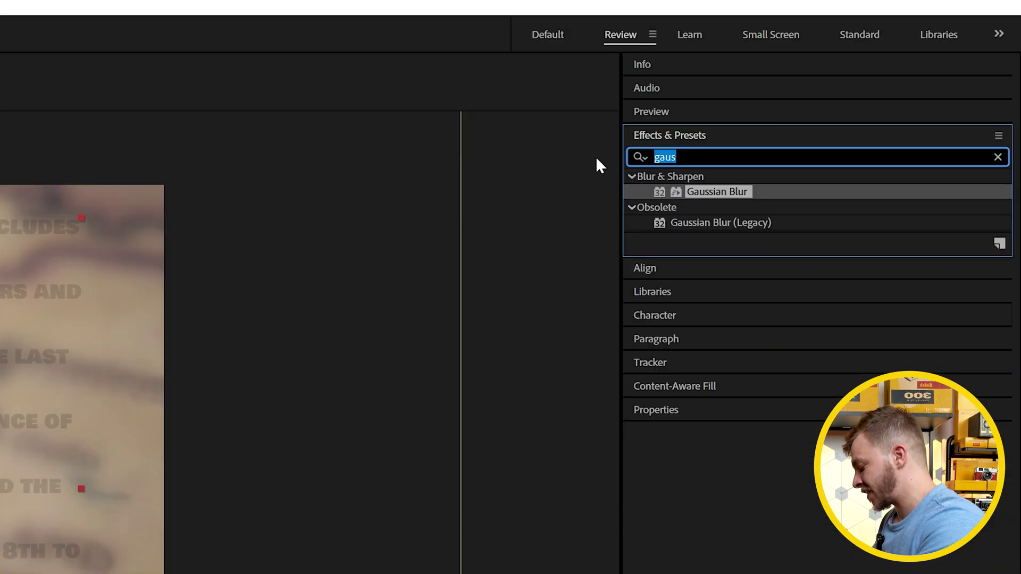
type("glow")
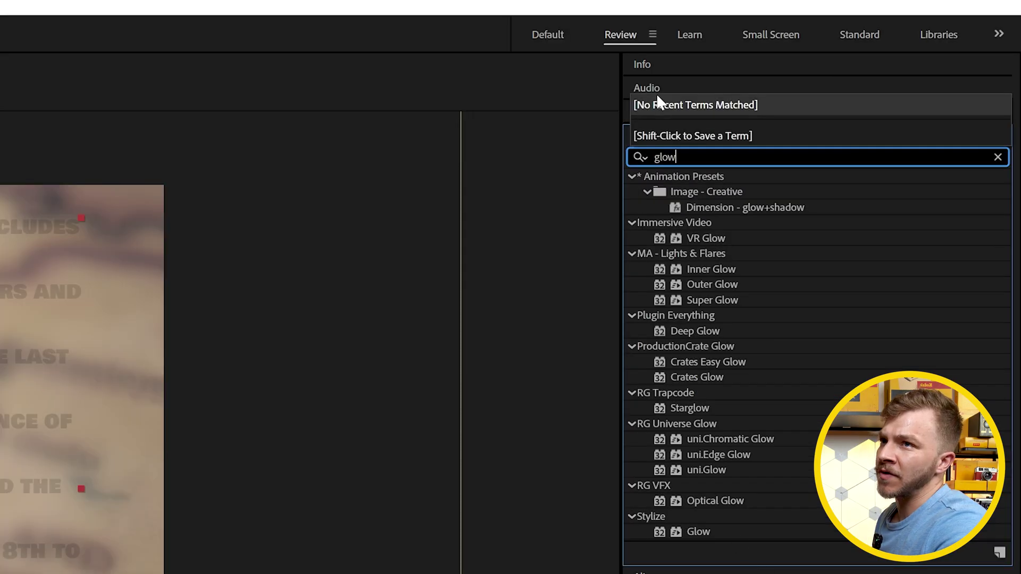
left_click(696, 531)
left_click_drag(613, 436, 612, 436)
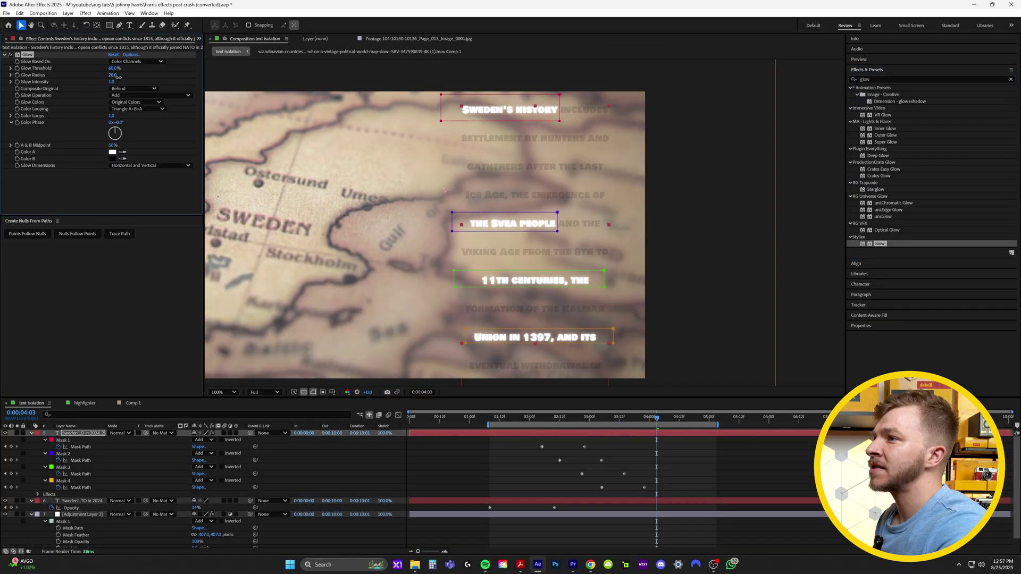
key("space")
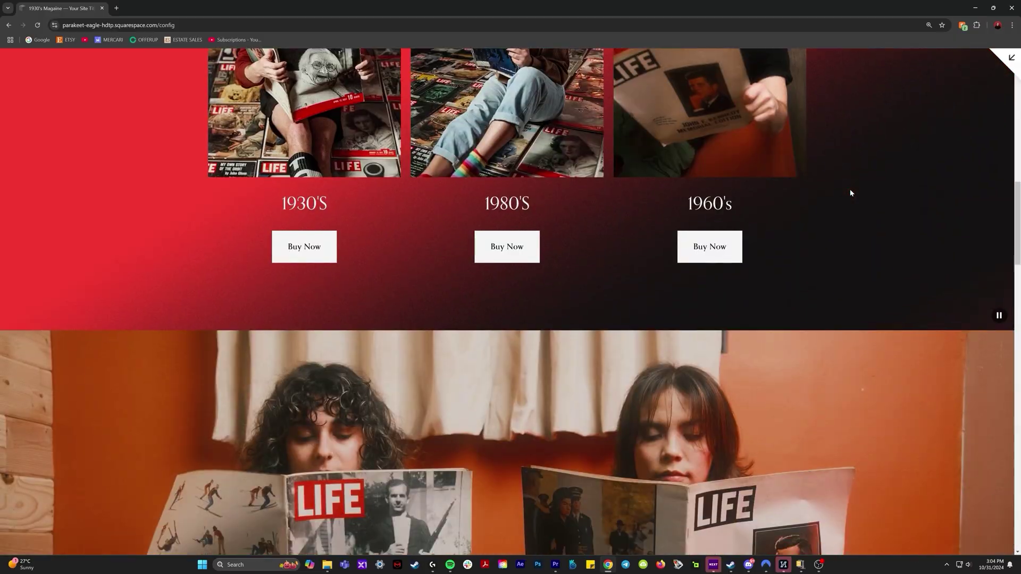
scroll(850, 192, "down", 8)
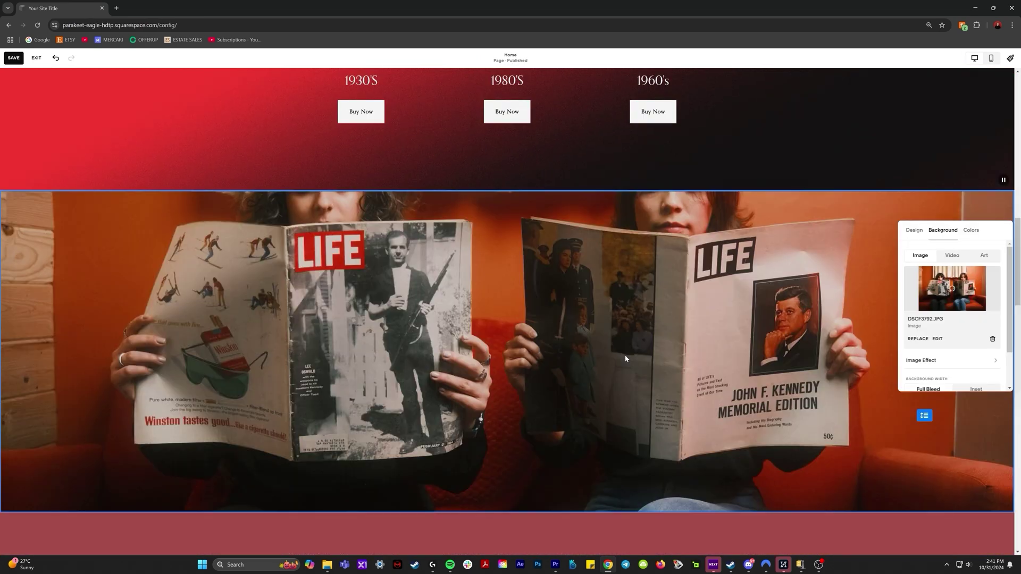
left_click_drag(954, 280, 953, 278)
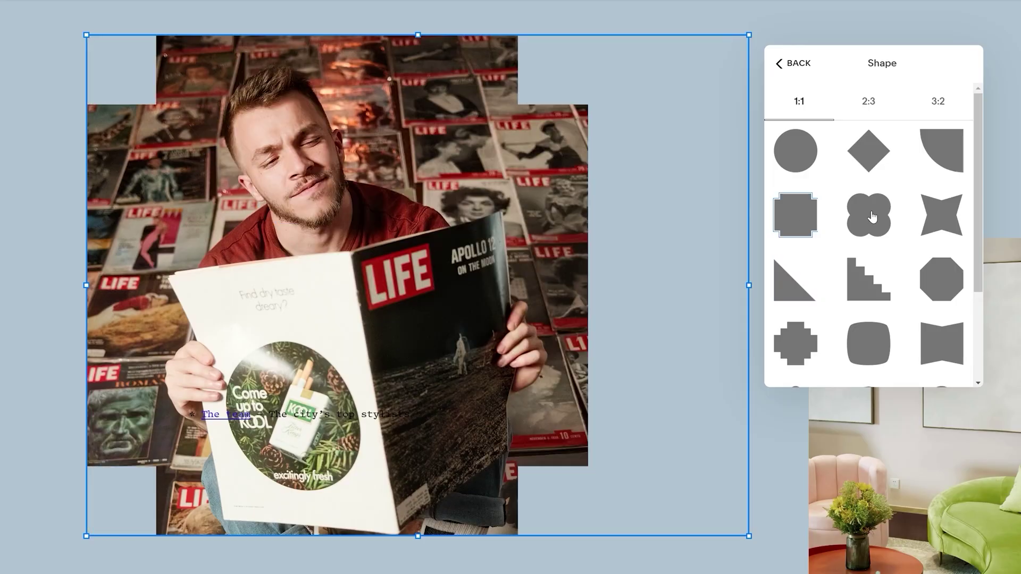
left_click(868, 335)
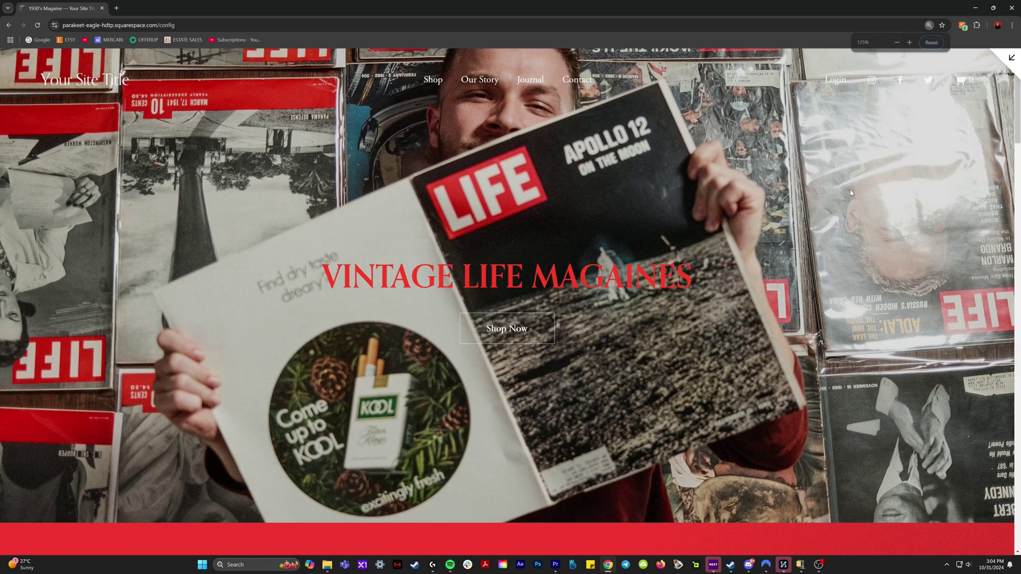
scroll(849, 192, "down", 3)
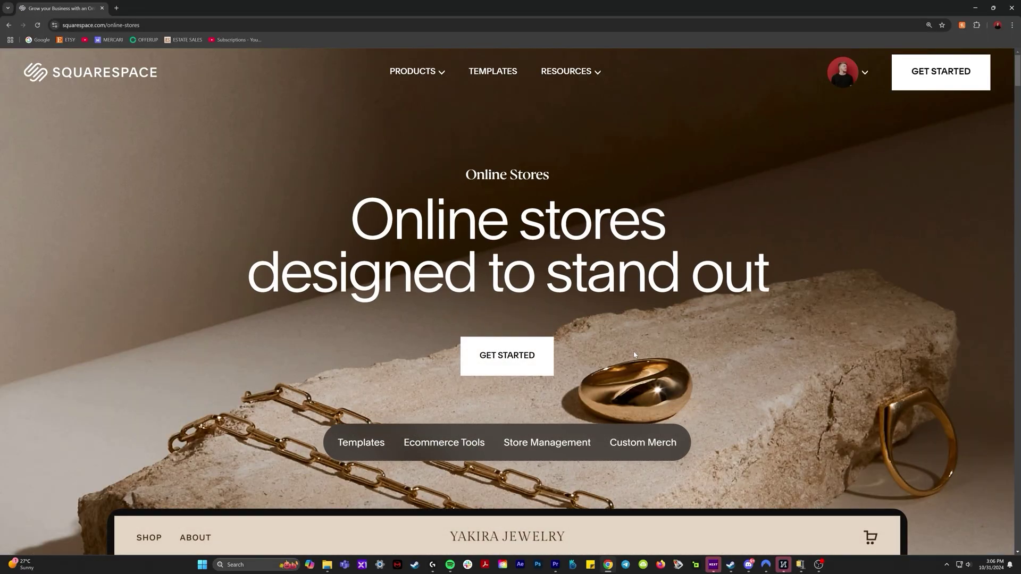
scroll(634, 354, "down", 7)
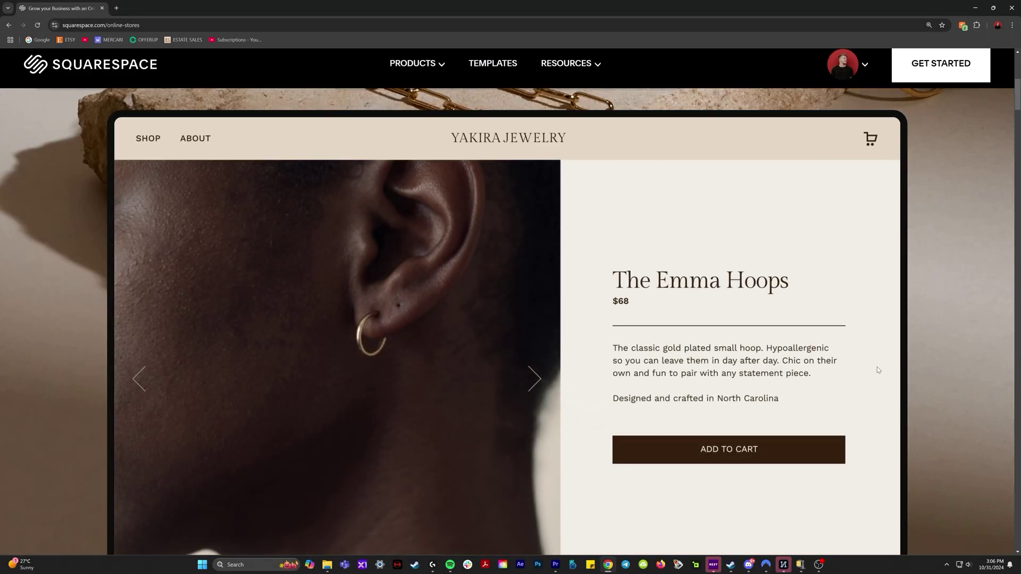